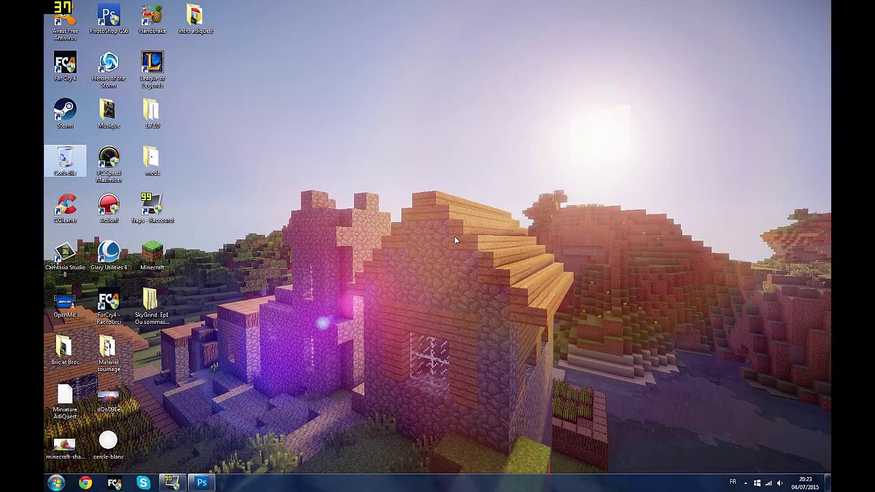
# Step: Drag items around on the desktop before starting
pyautogui.moveTo(336, 154); pyautogui.dragTo(531, 270)
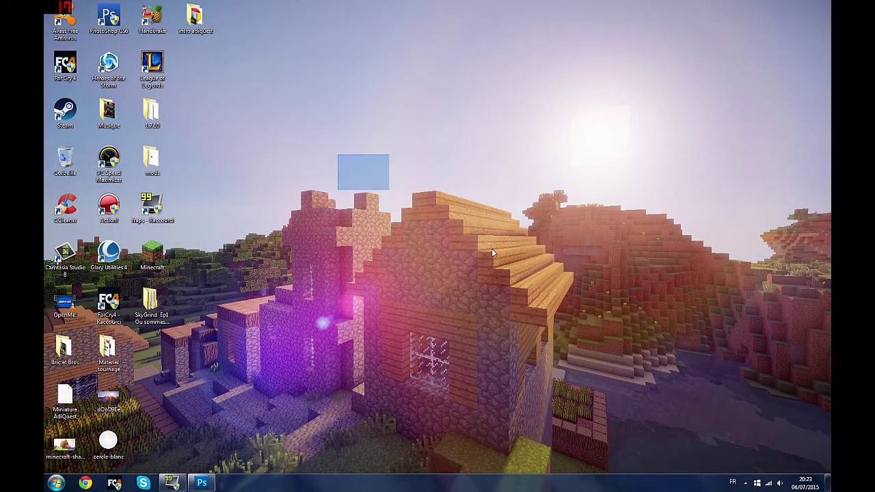
pyautogui.moveTo(335, 60); pyautogui.dragTo(537, 284)
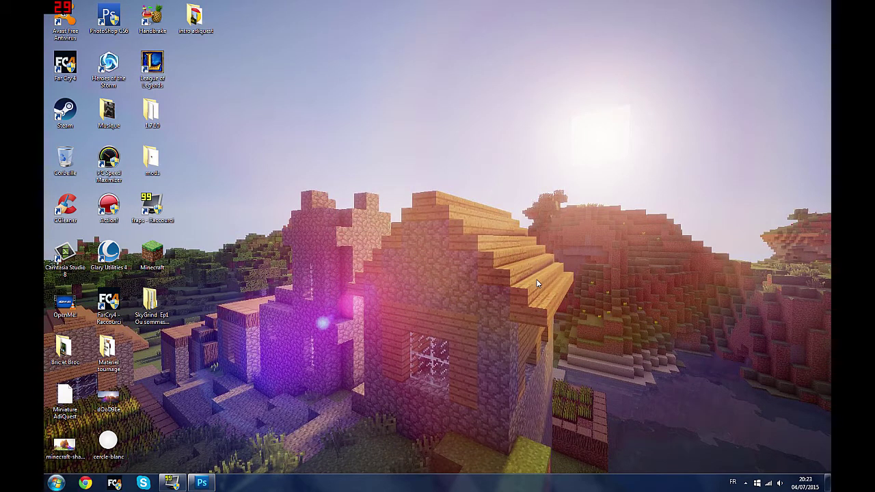
pyautogui.moveTo(357, 128)
pyautogui.mouseDown()
pyautogui.moveTo(623, 361)
pyautogui.moveTo(349, 145)
pyautogui.moveTo(295, 61)
pyautogui.moveTo(622, 388)
pyautogui.mouseUp()
pyautogui.moveTo(770, 436)
pyautogui.mouseDown()
pyautogui.moveTo(364, 55)
pyautogui.moveTo(307, 13)
pyautogui.moveTo(299, 30)
pyautogui.mouseUp()
pyautogui.moveTo(299, 26)
pyautogui.mouseDown()
pyautogui.moveTo(811, 465)
pyautogui.moveTo(782, 445)
pyautogui.mouseUp()
# Step: In Chrome, close the YouTube and streaming tabs and search Google for 'fond minecraft shaders hd'
pyautogui.click(89, 482)
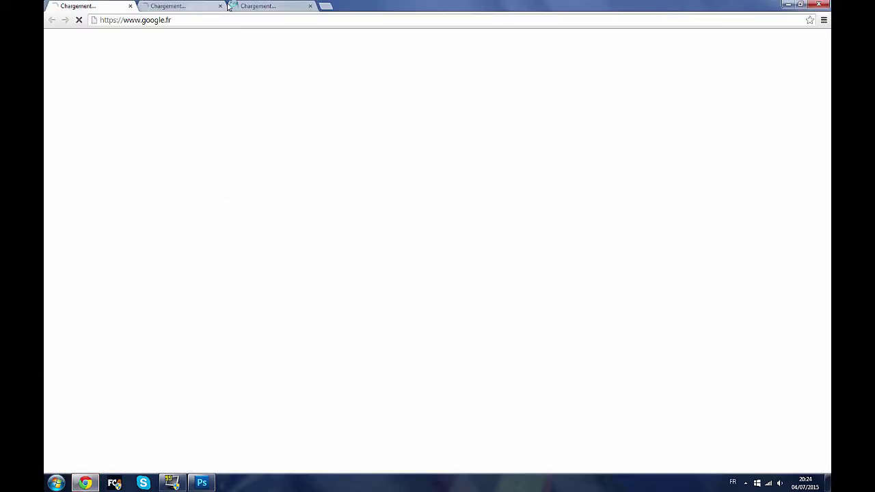
pyautogui.click(216, 7)
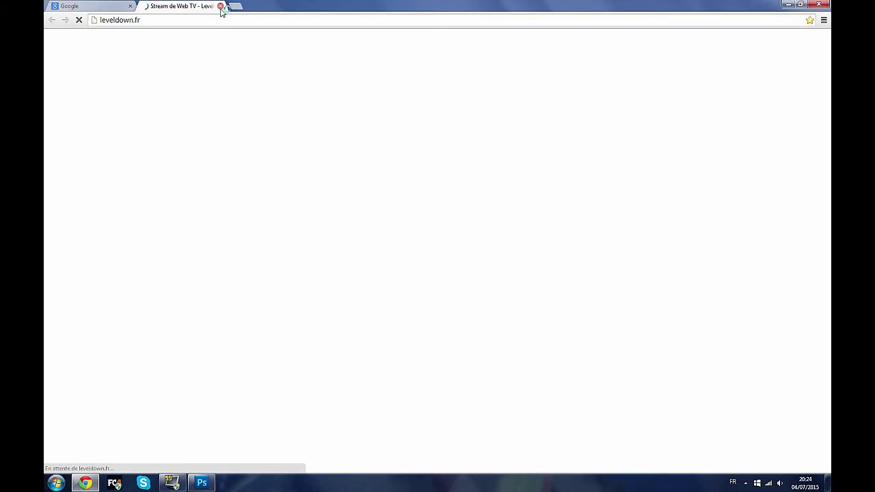
pyautogui.click(220, 7)
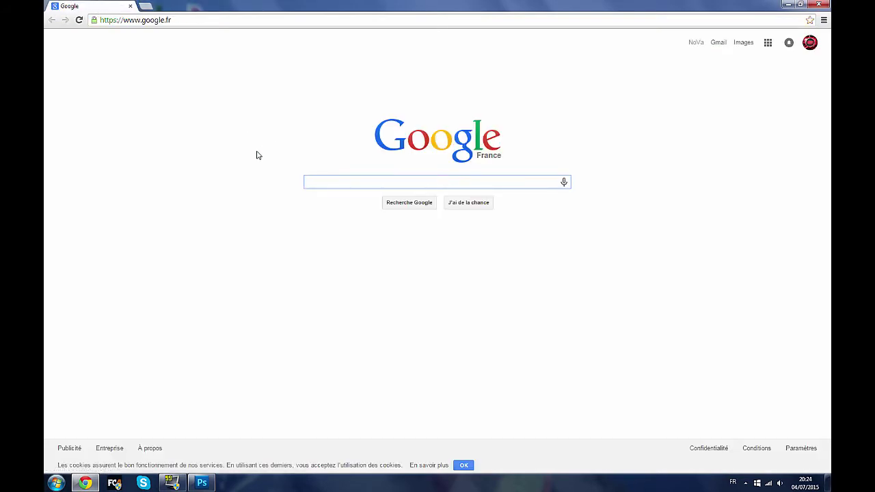
pyautogui.write('fond')
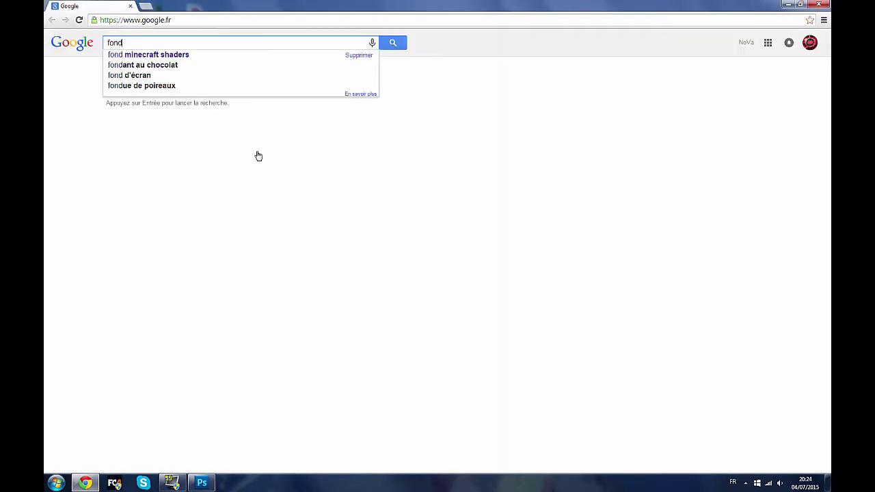
pyautogui.write(' mi')
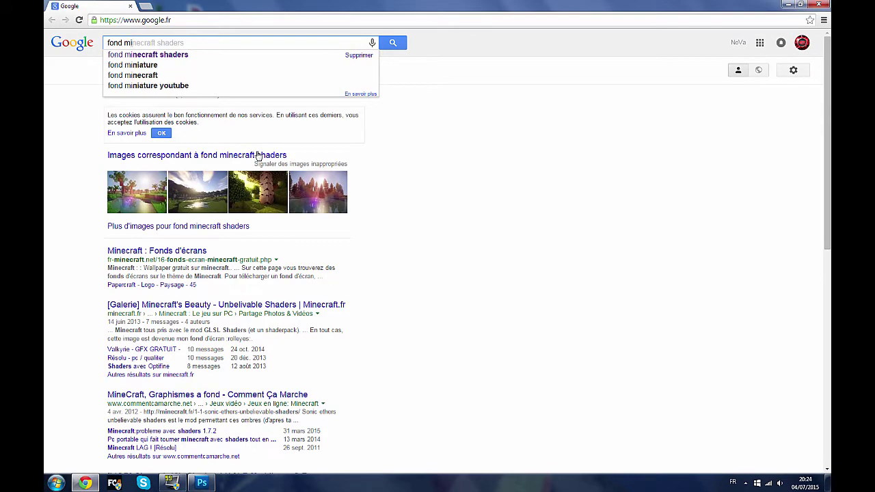
pyautogui.press('Down')
pyautogui.write('h')
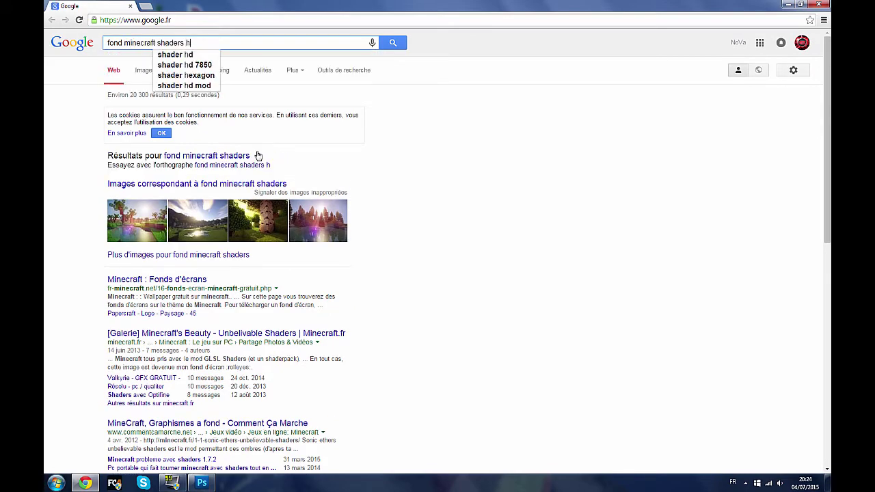
pyautogui.write('d')
pyautogui.press('Return')
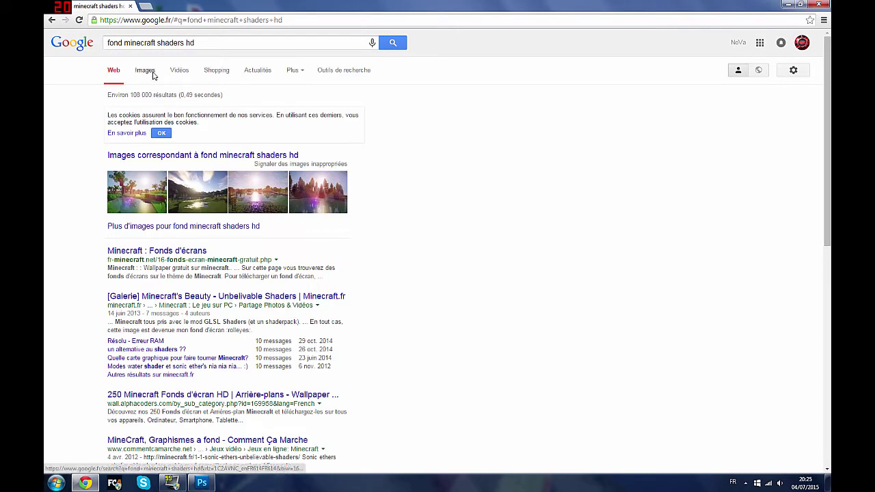
# Step: Switch to Images, preview the castle-at-sunset wallpaper, then browse the results grid
pyautogui.click(152, 74)
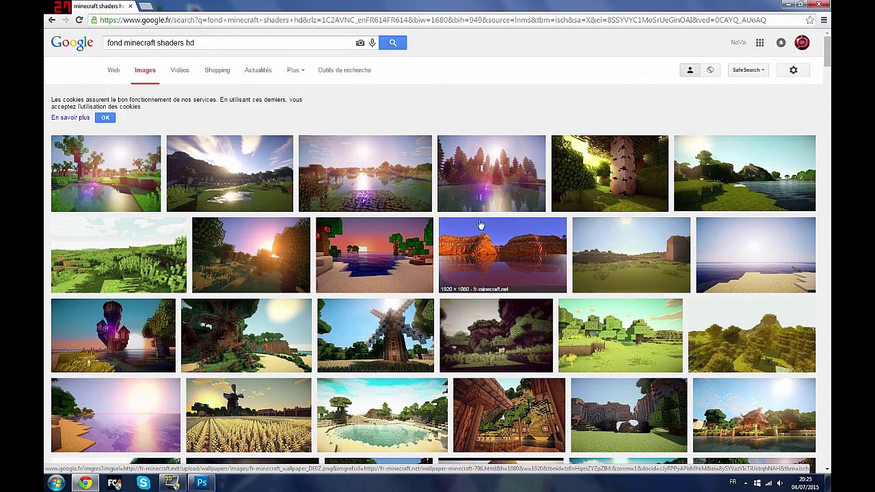
pyautogui.click(111, 328)
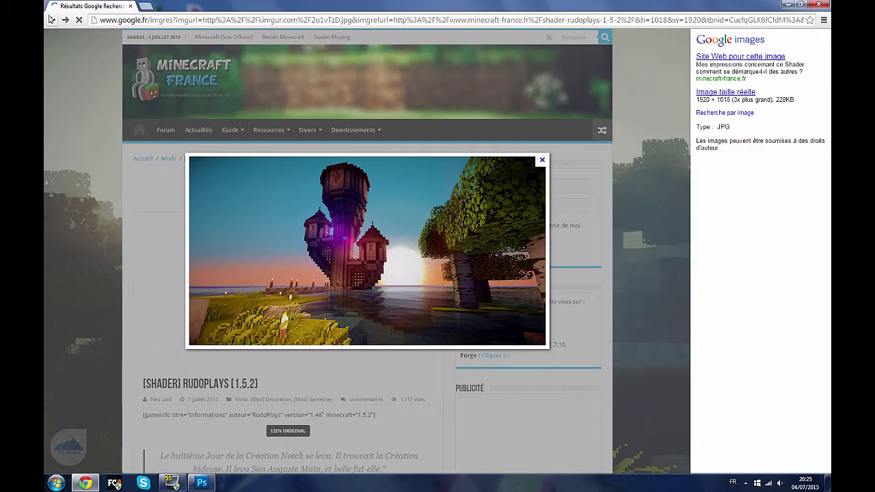
pyautogui.click(51, 19)
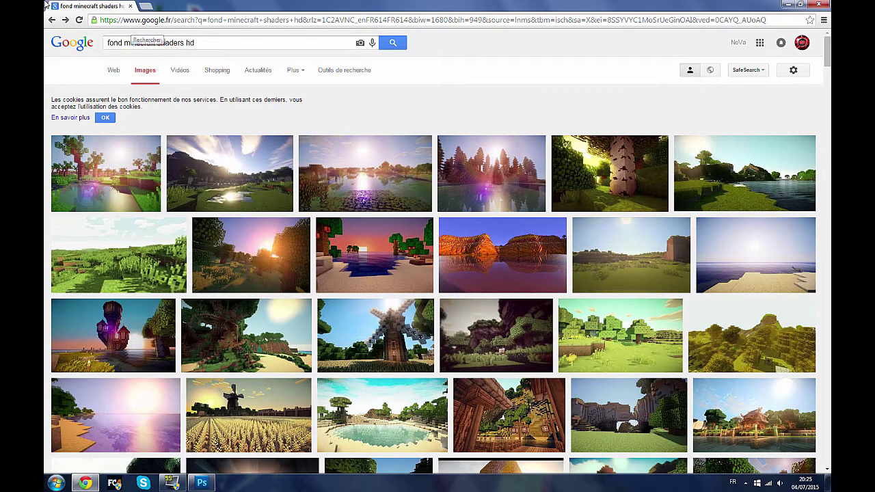
pyautogui.scroll(-2, 591, 234)
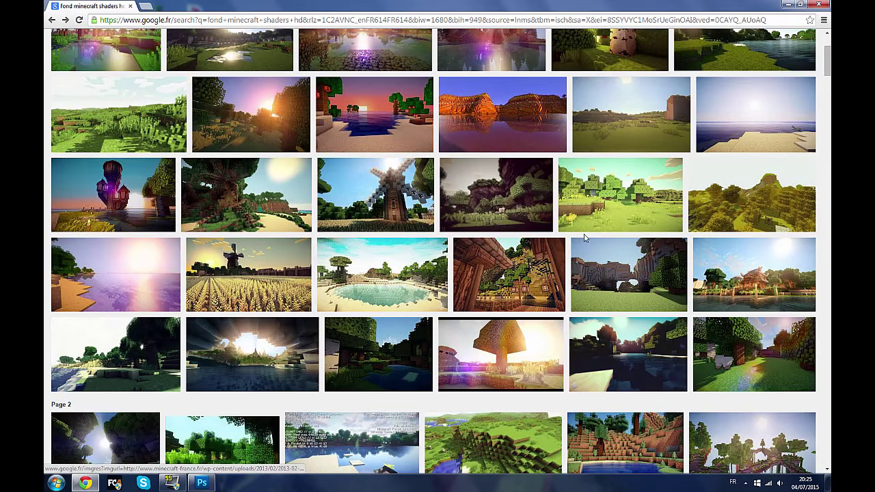
pyautogui.scroll(2, 618, 215)
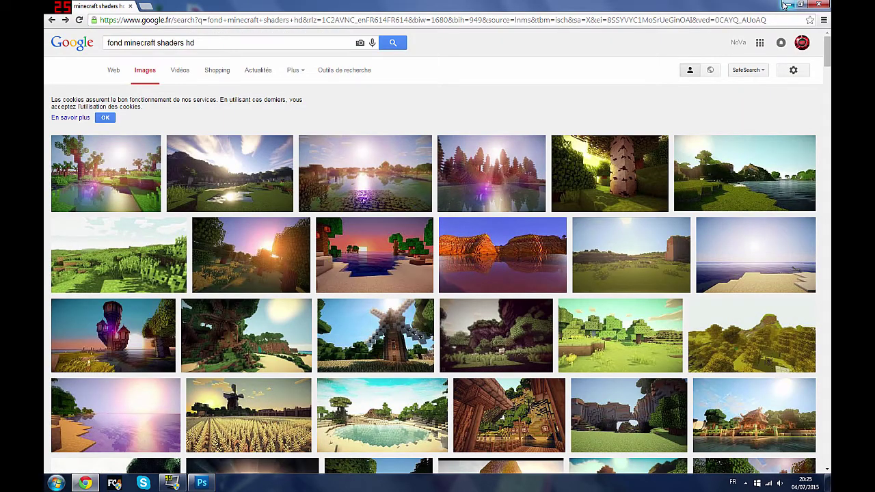
# Step: Close Chrome, preview the Minecraft shaders wallpaper in Photo Viewer, then switch to Photoshop
pyautogui.click(818, 5)
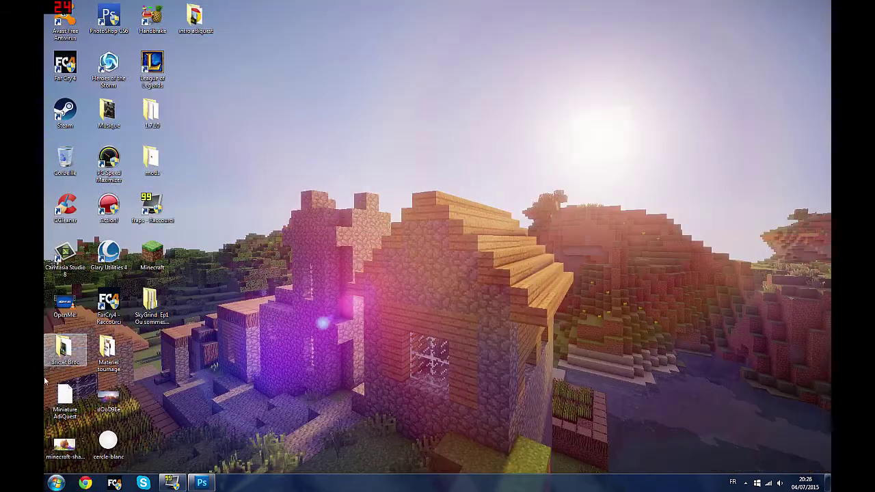
pyautogui.doubleClick(64, 446)
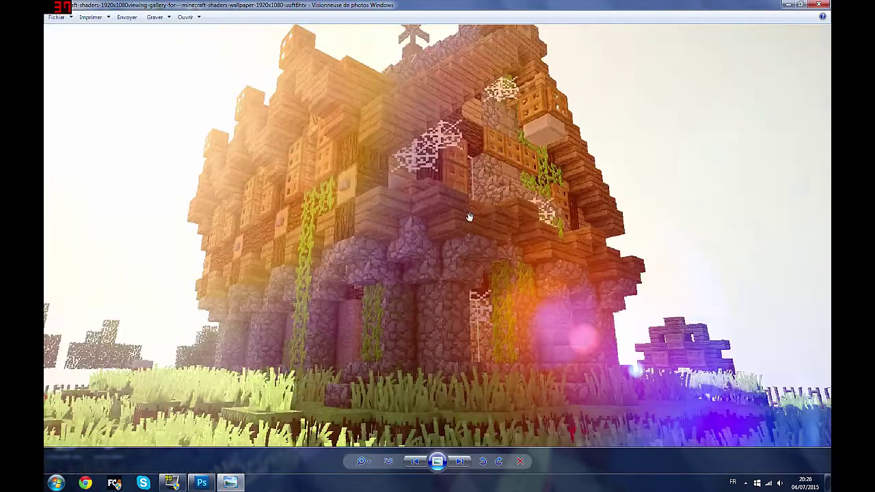
pyautogui.scroll(-2, 469, 217)
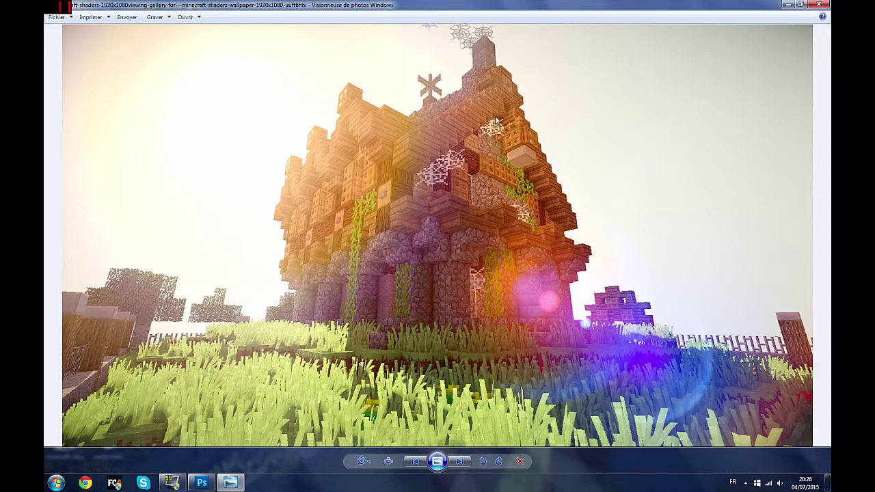
pyautogui.click(818, 5)
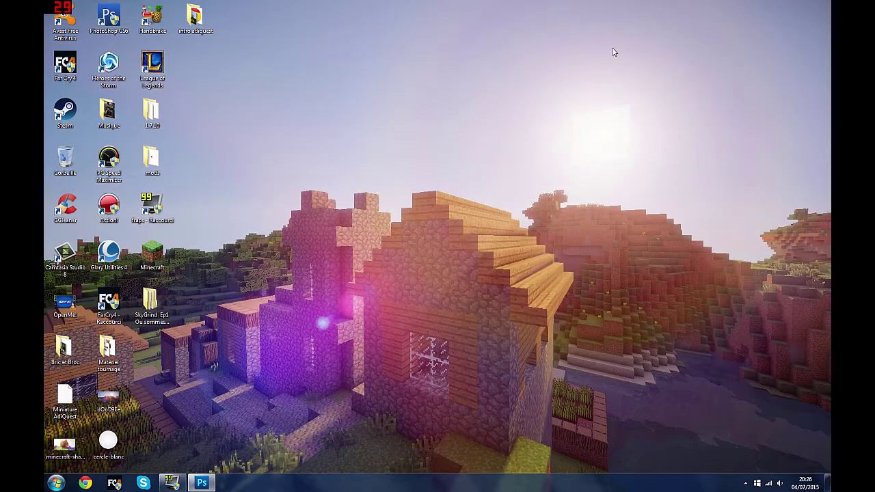
pyautogui.click(202, 482)
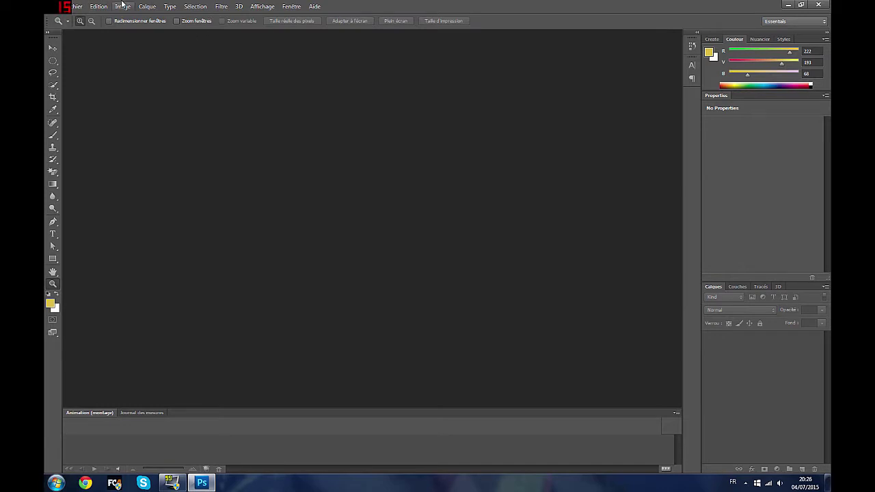
# Step: Use Fichier > Nouveau to make a 1920 × 1080, 72 ppi, RVB 8-bit transparent document
pyautogui.click(78, 5)
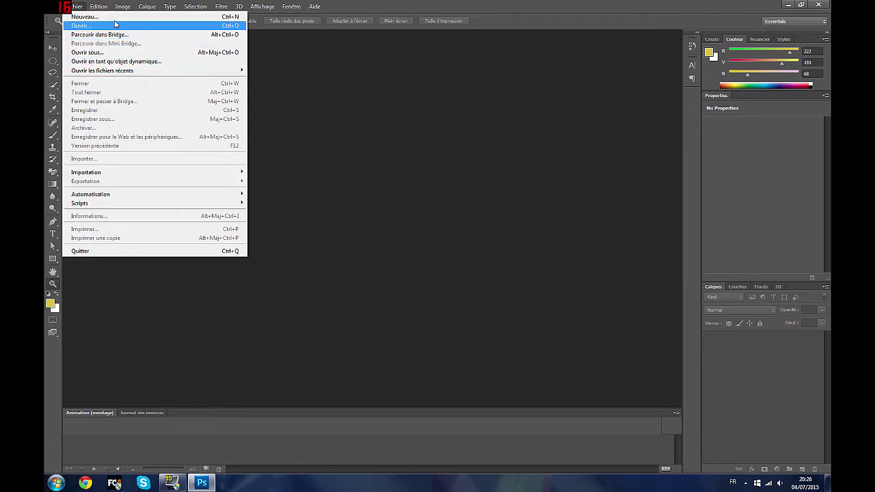
pyautogui.click(115, 16)
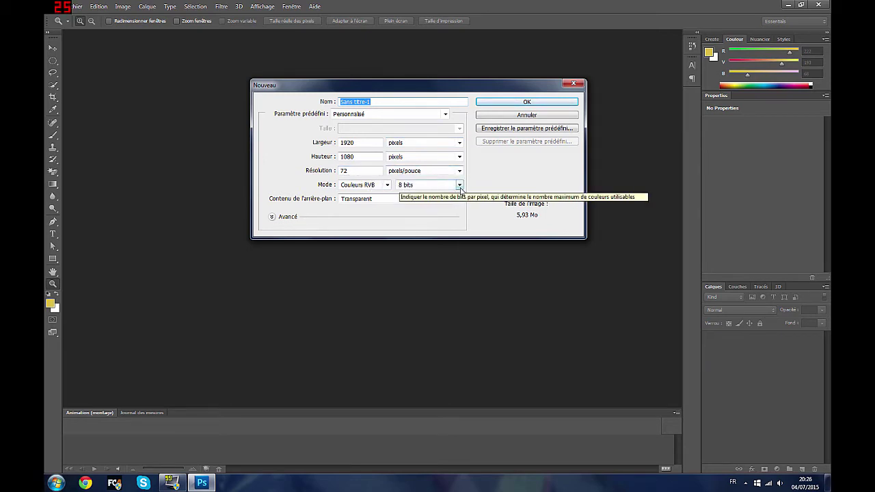
pyautogui.click(461, 186)
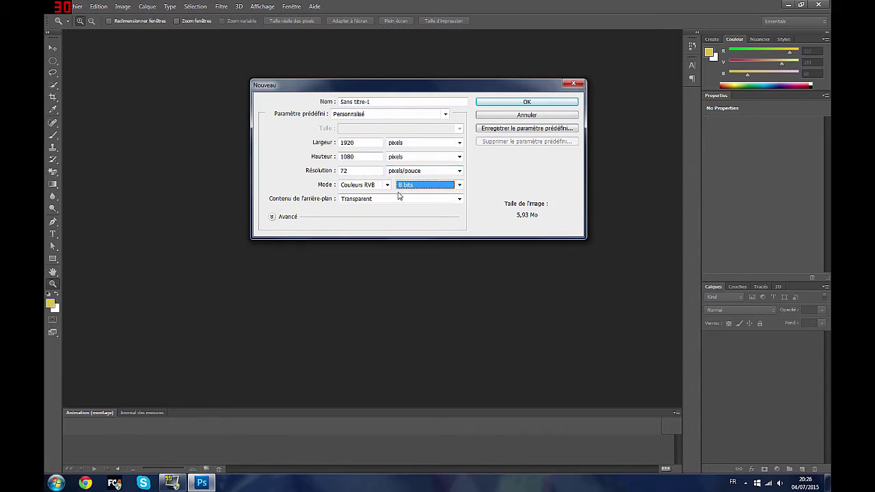
pyautogui.click(272, 216)
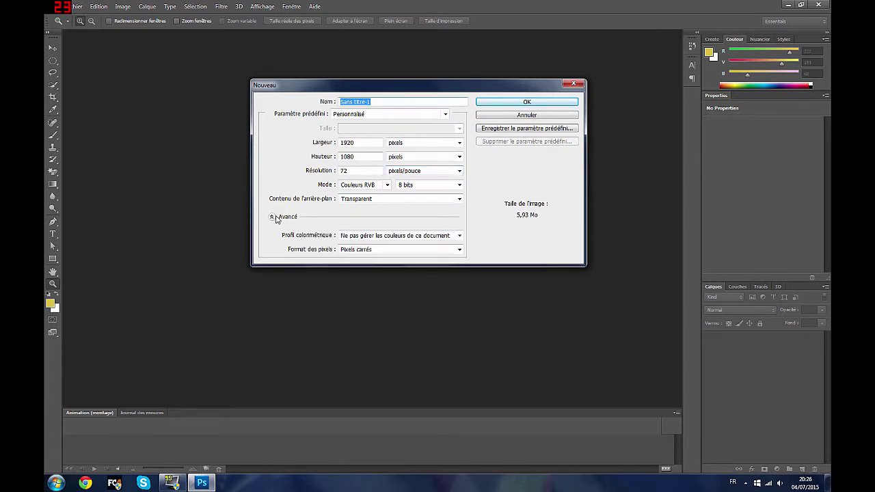
pyautogui.click(272, 217)
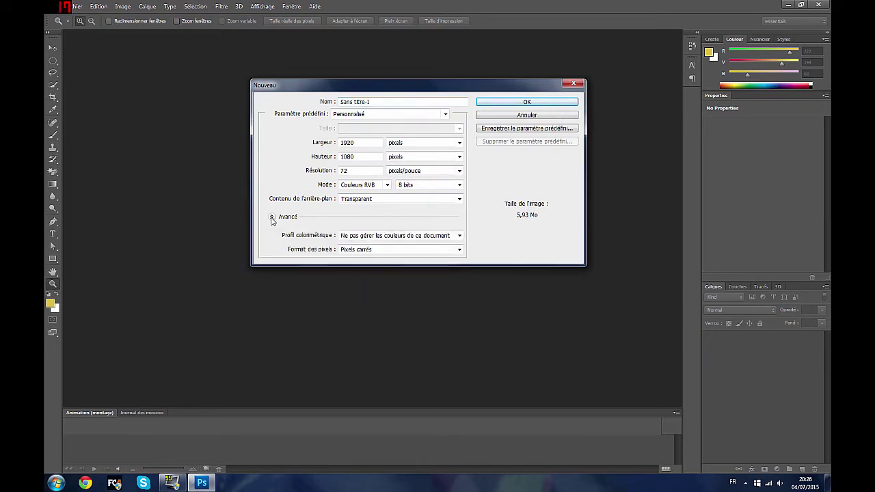
pyautogui.click(272, 218)
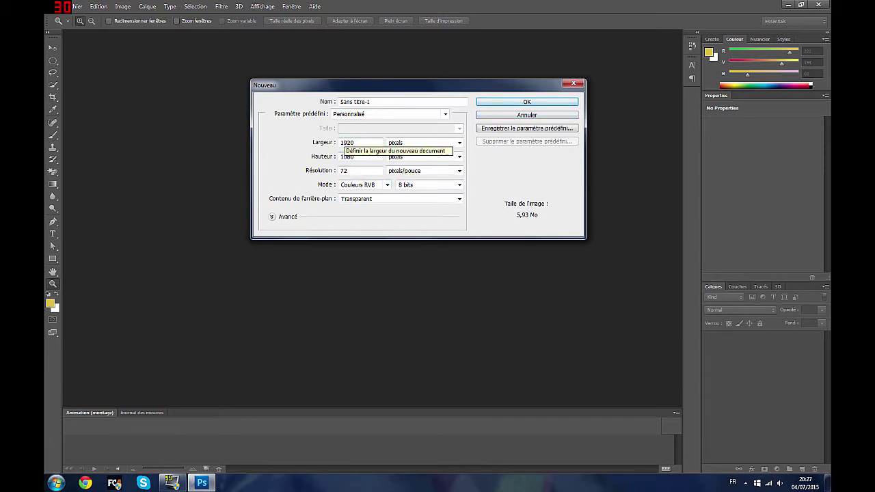
pyautogui.doubleClick(345, 143)
pyautogui.click(353, 156)
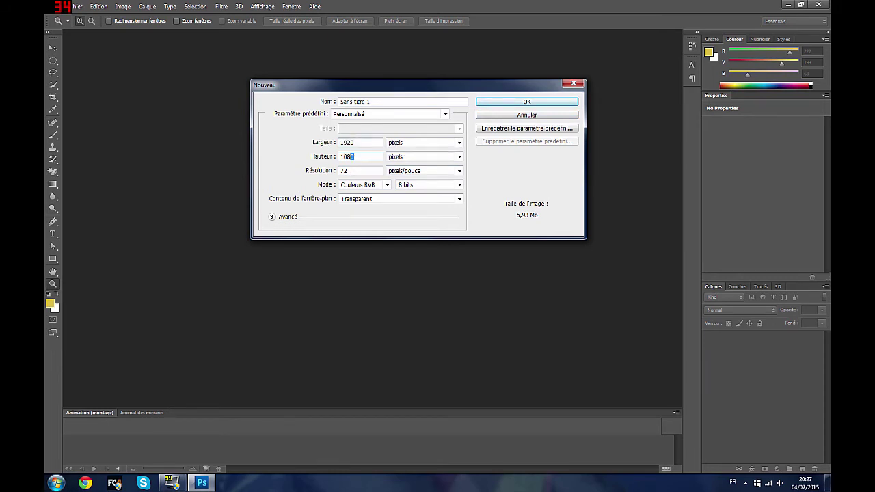
pyautogui.doubleClick(350, 156)
pyautogui.click(514, 100)
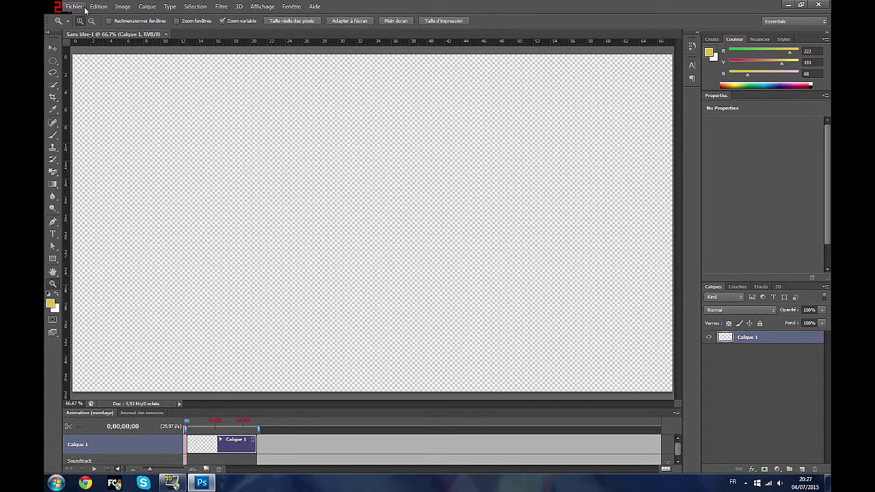
# Step: Place the Minecraft shaders wallpaper JPEG onto the canvas and commit it at full size
pyautogui.click(75, 6)
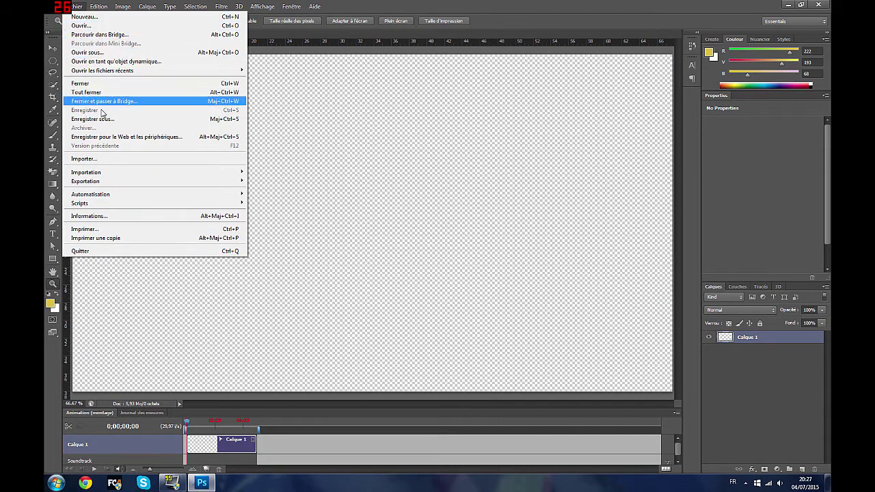
pyautogui.click(89, 159)
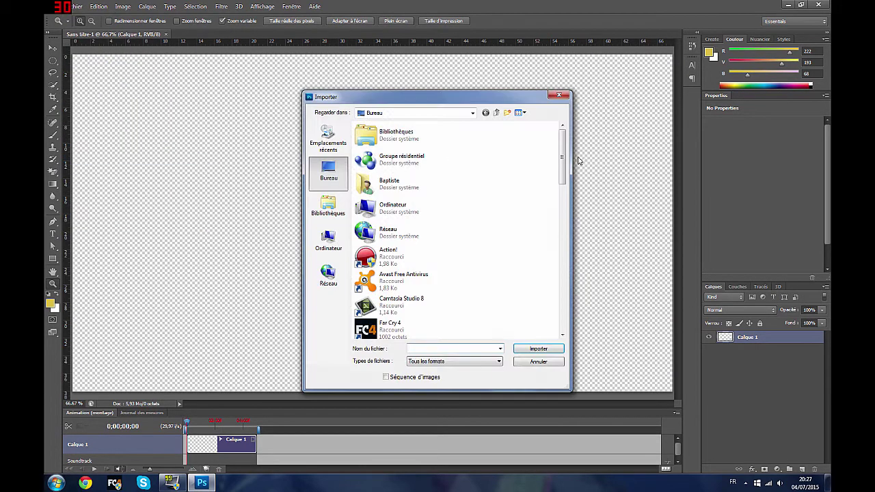
pyautogui.moveTo(565, 149)
pyautogui.mouseDown()
pyautogui.moveTo(559, 262)
pyautogui.moveTo(547, 286)
pyautogui.mouseUp()
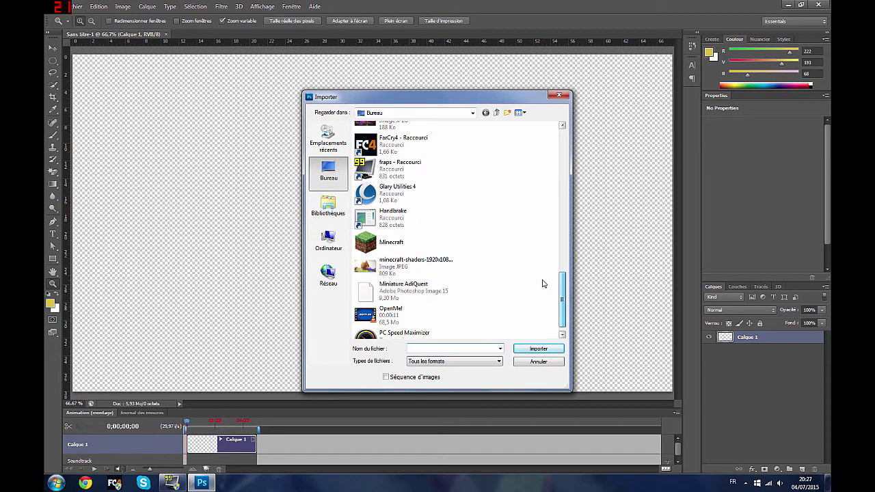
pyautogui.click(438, 267)
pyautogui.click(544, 349)
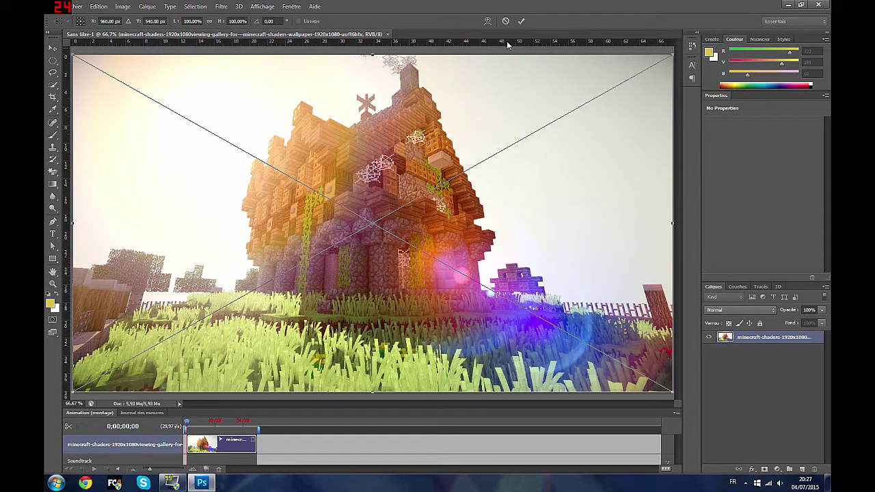
pyautogui.click(521, 23)
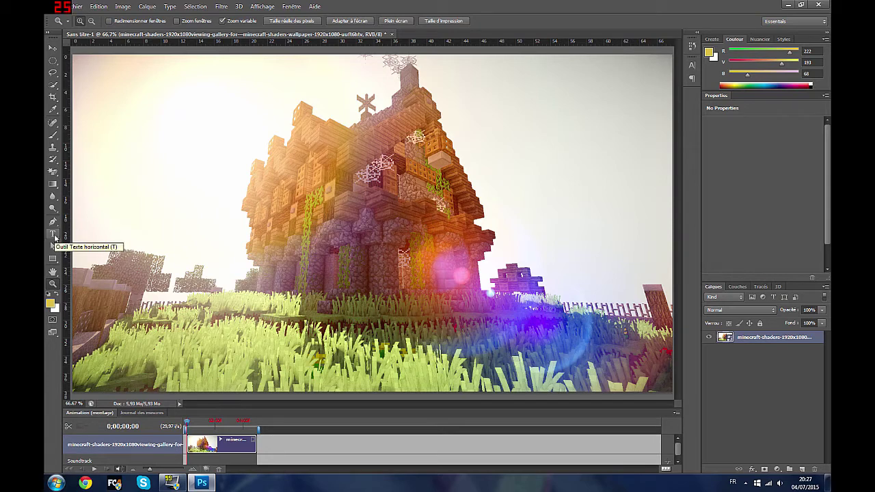
# Step: Type HUNGER in black 198 pt Minecraft Evenings and position it near the top-left
pyautogui.click(53, 234)
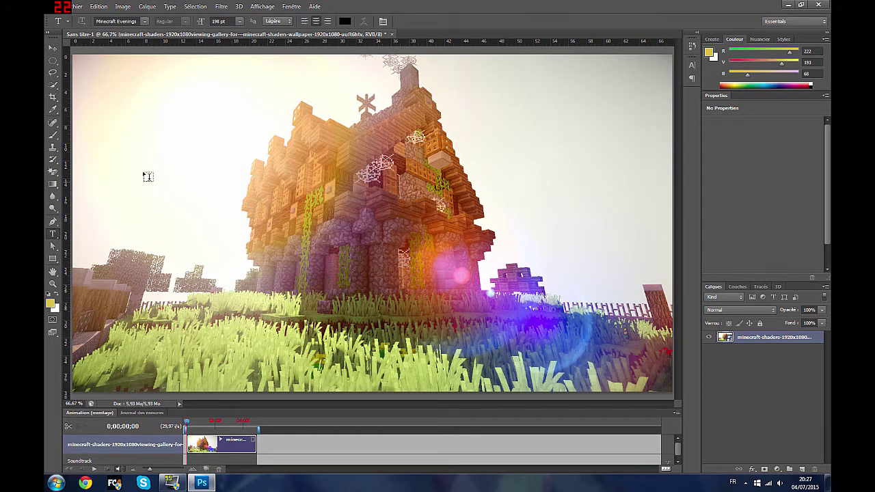
pyautogui.click(160, 132)
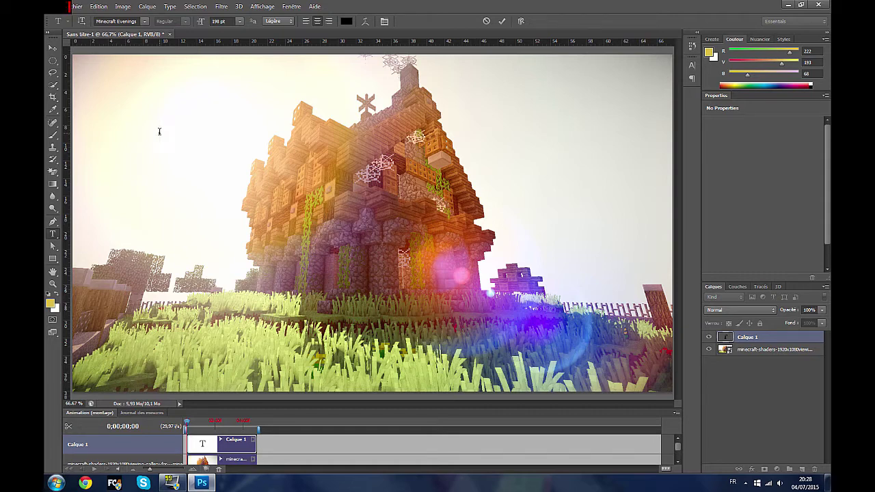
pyautogui.write('HU')
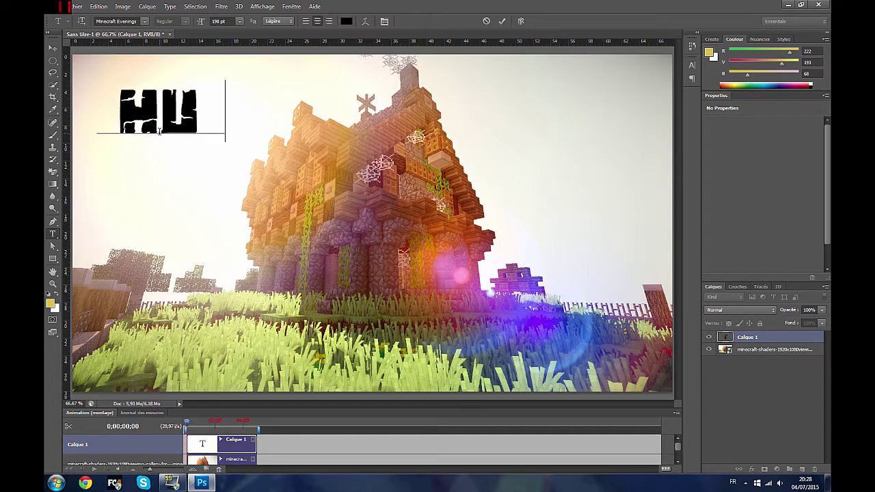
pyautogui.write('NGER')
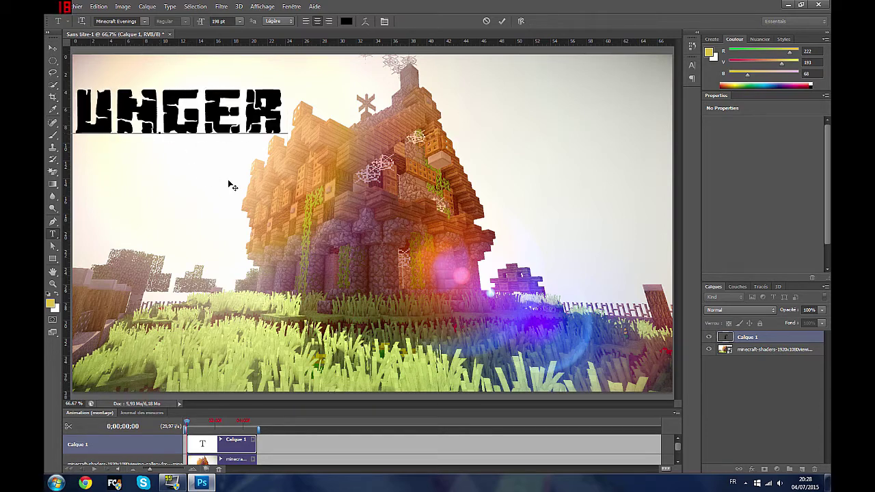
pyautogui.moveTo(231, 183)
pyautogui.mouseDown()
pyautogui.moveTo(286, 198)
pyautogui.moveTo(338, 173)
pyautogui.mouseUp()
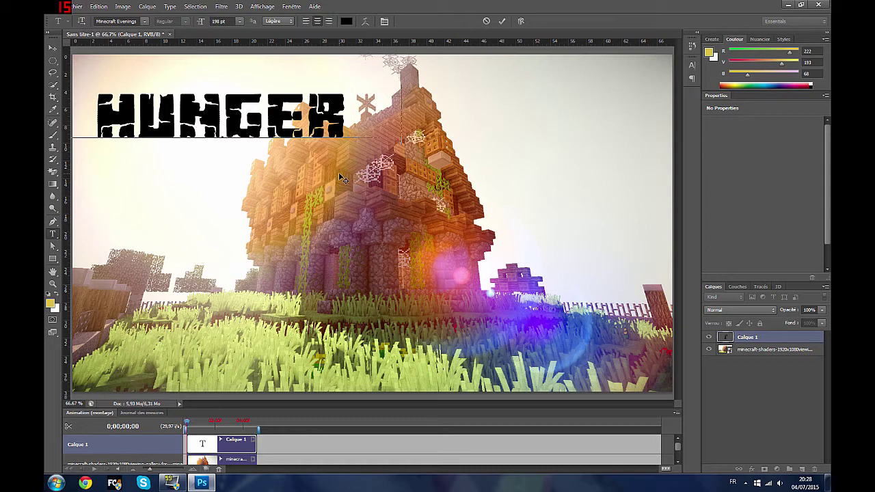
pyautogui.press('BackSpace')
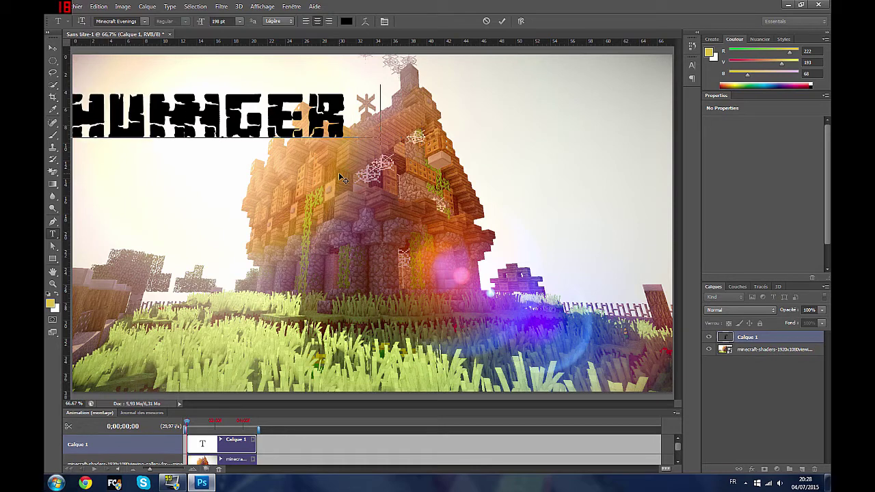
pyautogui.press('BackSpace')
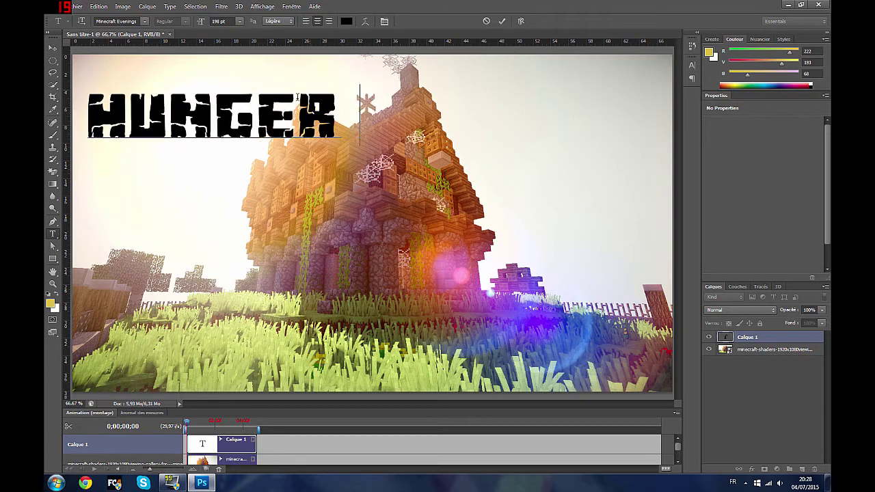
pyautogui.moveTo(241, 191)
pyautogui.mouseDown()
pyautogui.moveTo(266, 234)
pyautogui.moveTo(258, 197)
pyautogui.mouseUp()
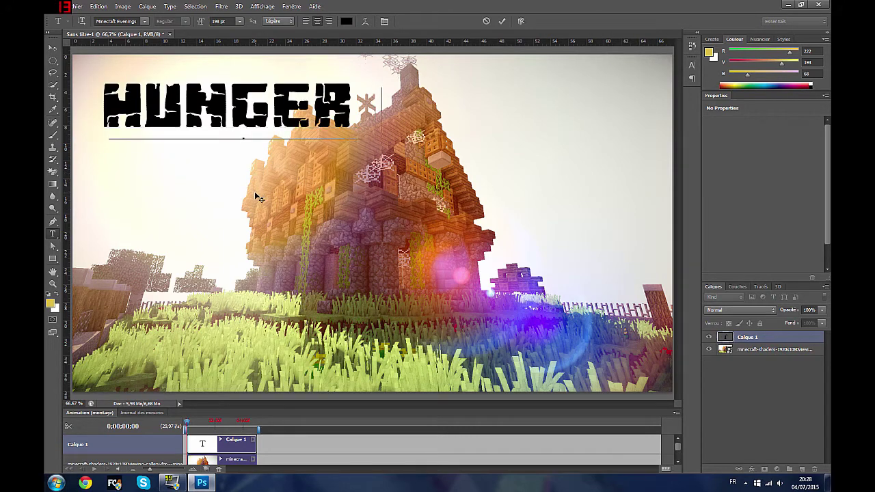
pyautogui.click(503, 21)
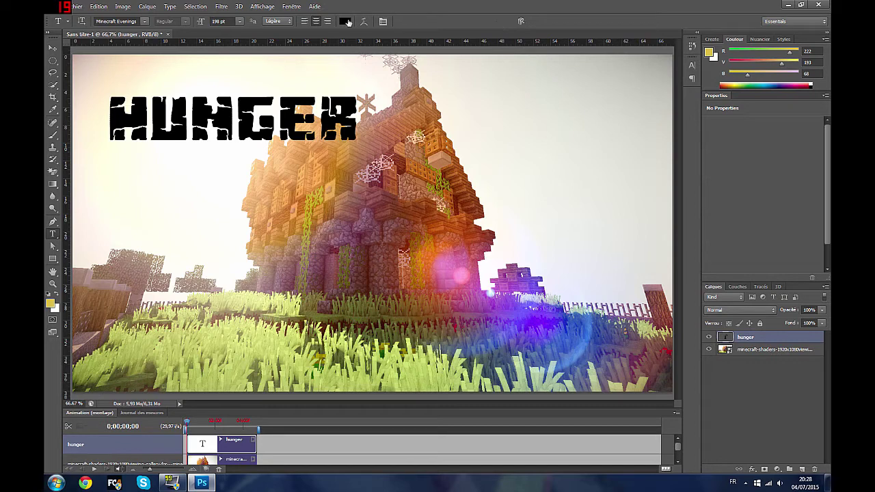
pyautogui.click(213, 110)
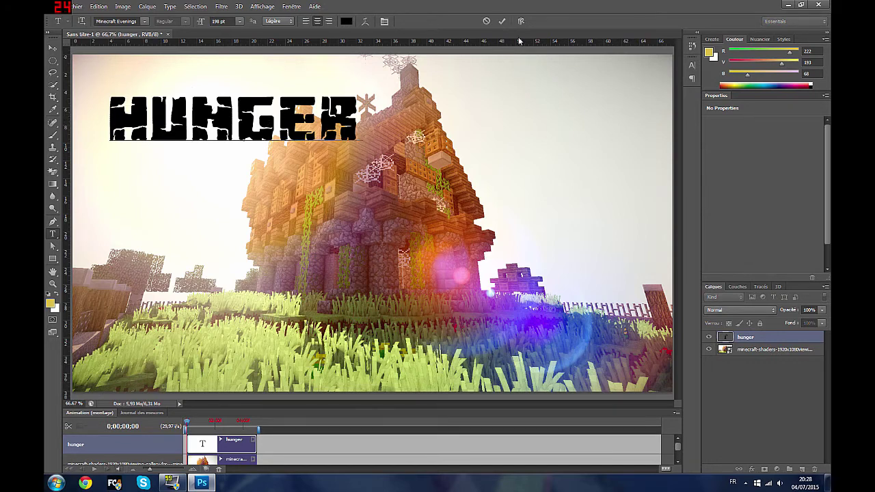
pyautogui.click(502, 21)
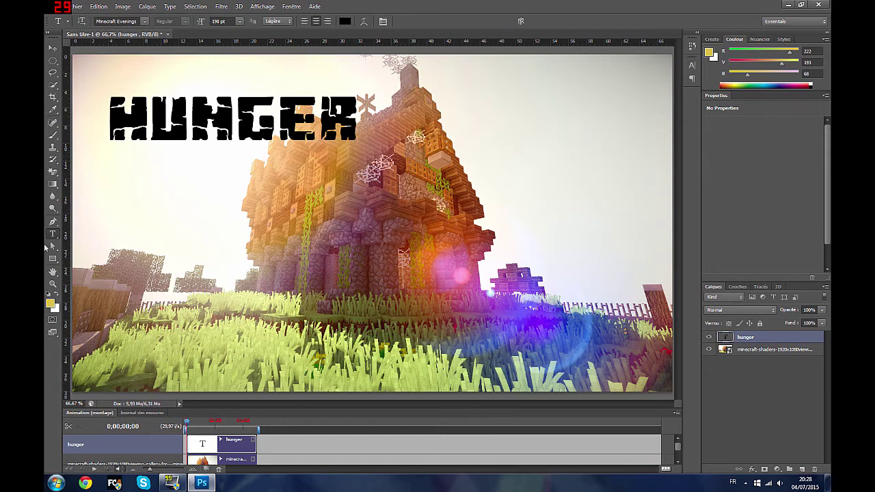
# Step: Type GAMES below HUNGER, shift it right over the house, and nudge it into place
pyautogui.click(230, 222)
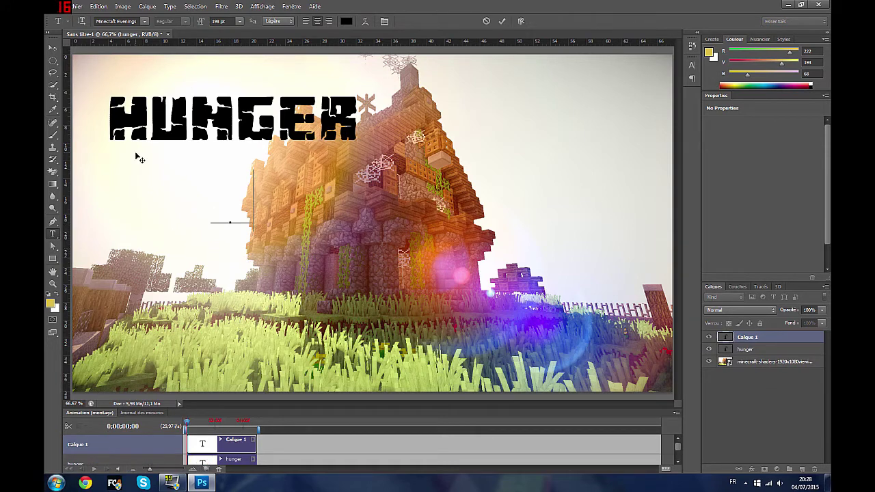
pyautogui.write('games')
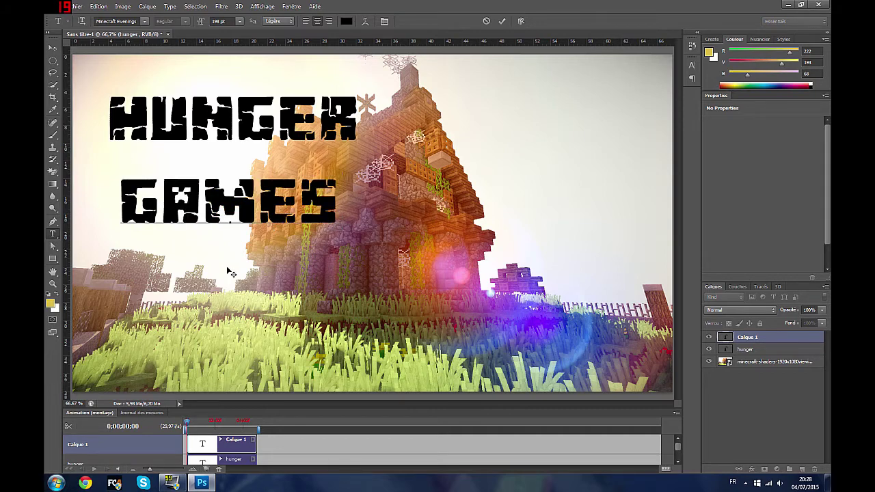
pyautogui.moveTo(233, 274)
pyautogui.mouseDown()
pyautogui.moveTo(352, 270)
pyautogui.moveTo(333, 253)
pyautogui.mouseUp()
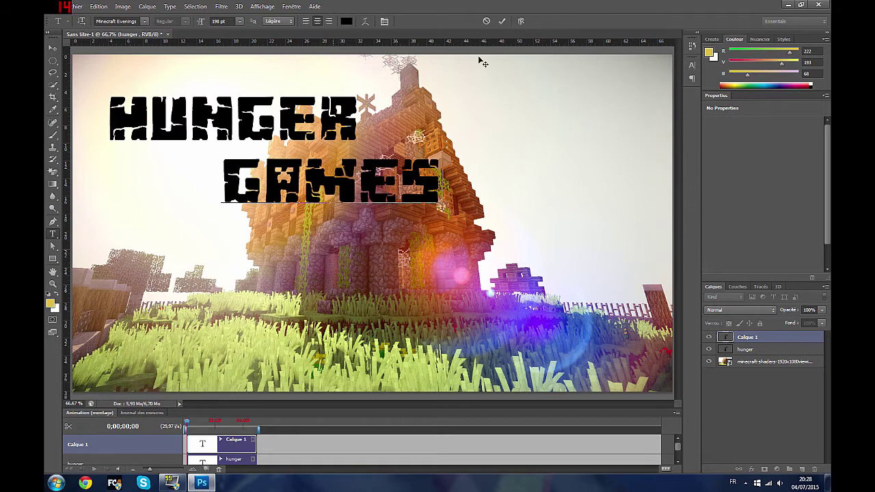
pyautogui.click(502, 22)
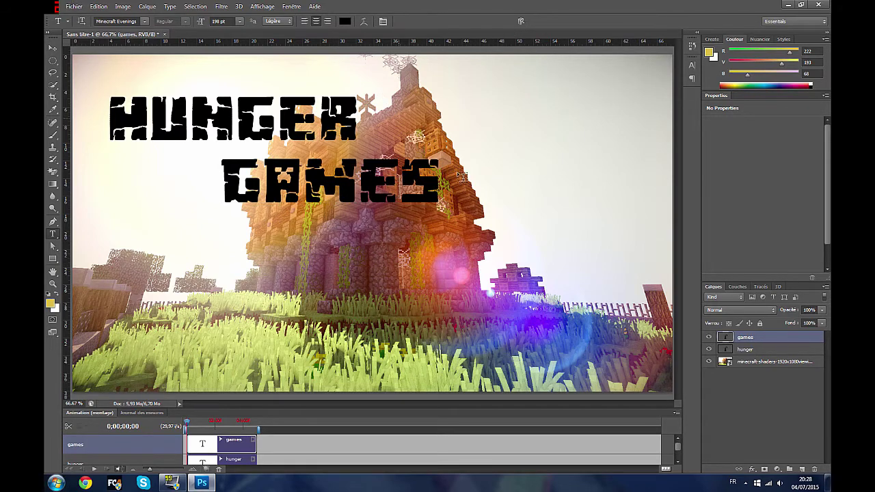
pyautogui.hotkey('ctrl', 'Left')
pyautogui.hotkey('ctrl', 'Left')
pyautogui.hotkey('ctrl', 'Left')
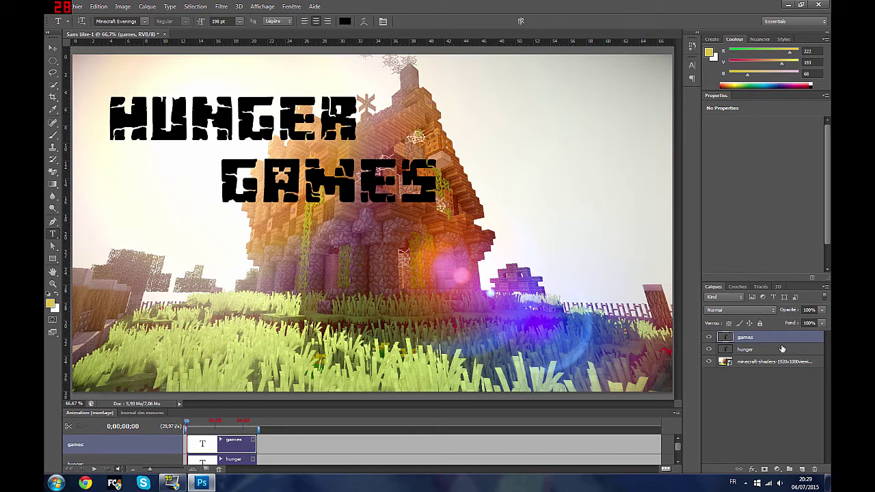
# Step: Open the hunger layer's style dialog, enable Incrustation en dégradé, and sample gradient presets
pyautogui.doubleClick(804, 355)
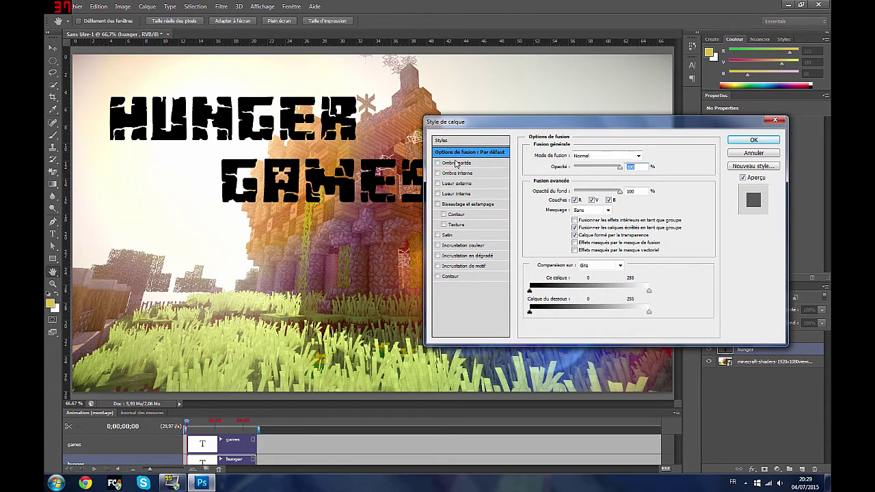
pyautogui.moveTo(468, 127)
pyautogui.mouseDown()
pyautogui.moveTo(555, 75)
pyautogui.moveTo(498, 60)
pyautogui.mouseUp()
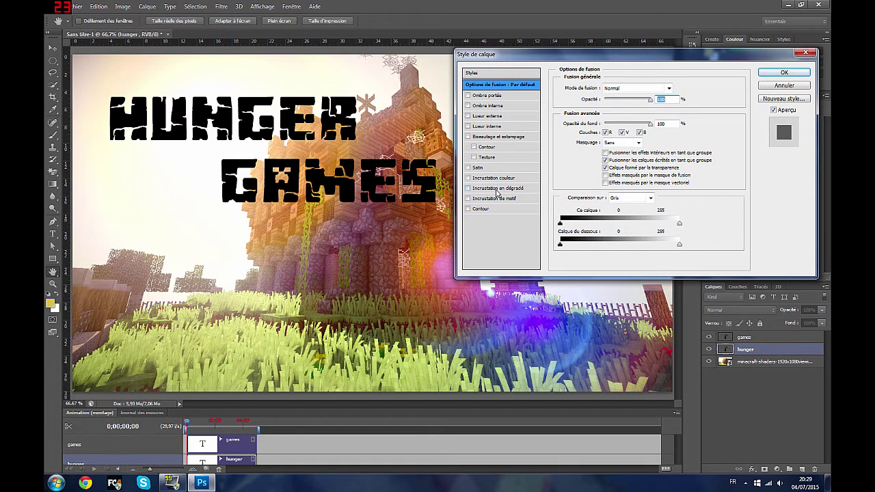
pyautogui.click(497, 190)
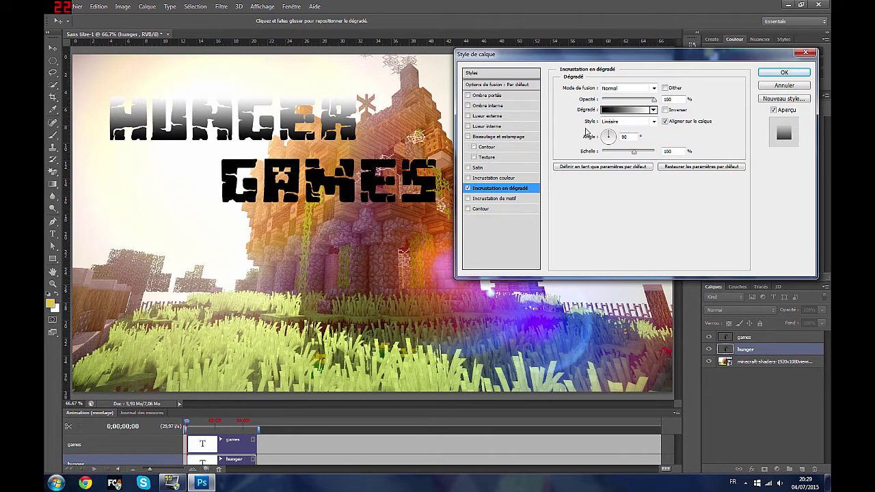
pyautogui.click(653, 110)
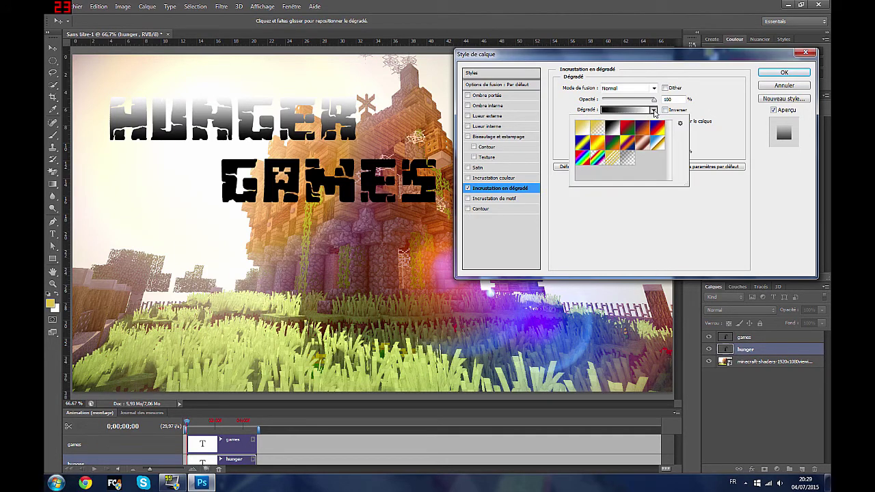
pyautogui.click(598, 144)
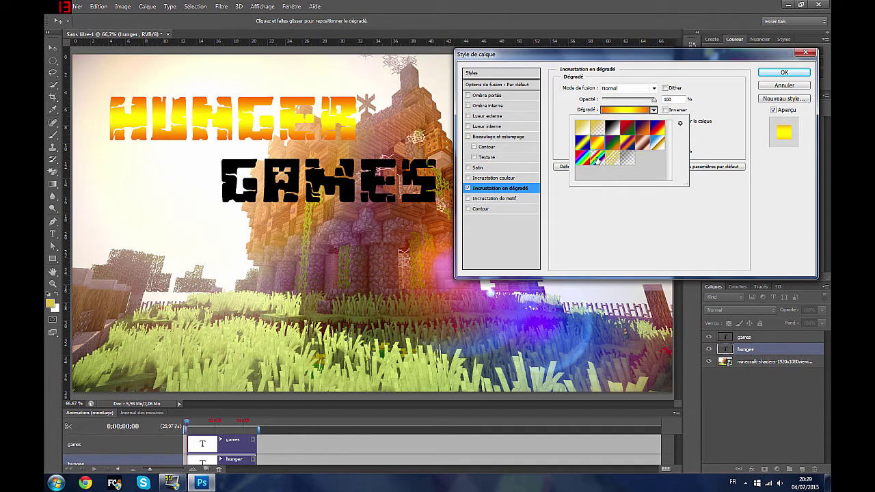
pyautogui.click(581, 159)
pyautogui.click(597, 142)
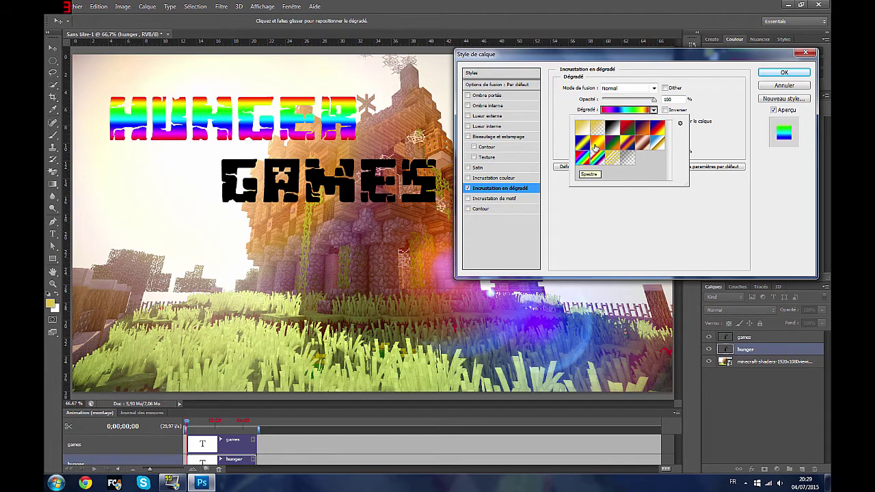
# Step: Settle on the Orange, jaune, orange gradient preset and enable a black outside Contour
pyautogui.click(620, 142)
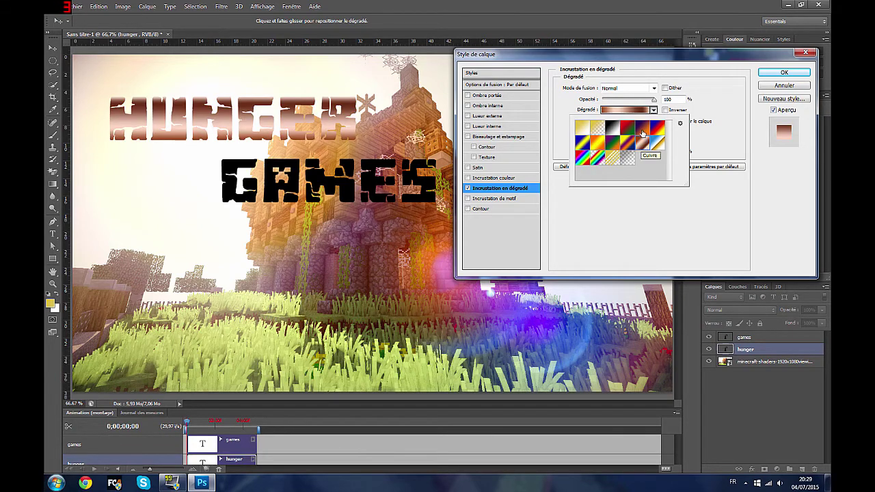
pyautogui.click(657, 142)
pyautogui.click(641, 128)
pyautogui.click(597, 127)
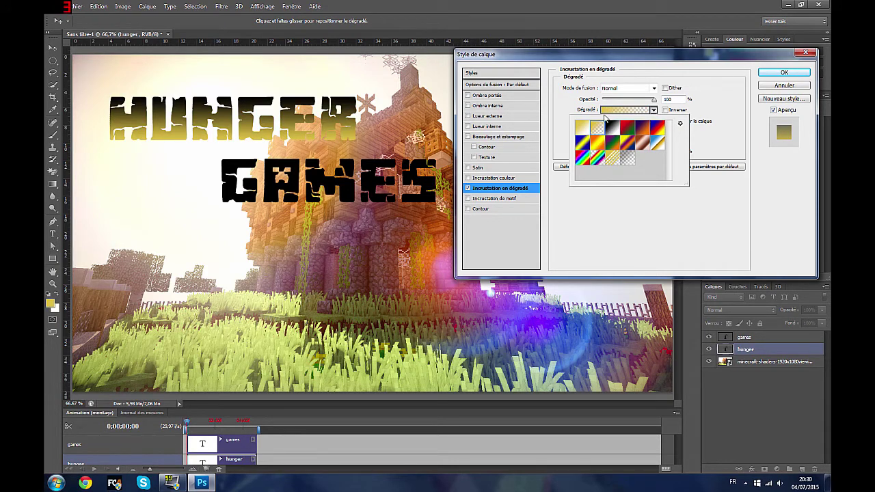
pyautogui.click(582, 129)
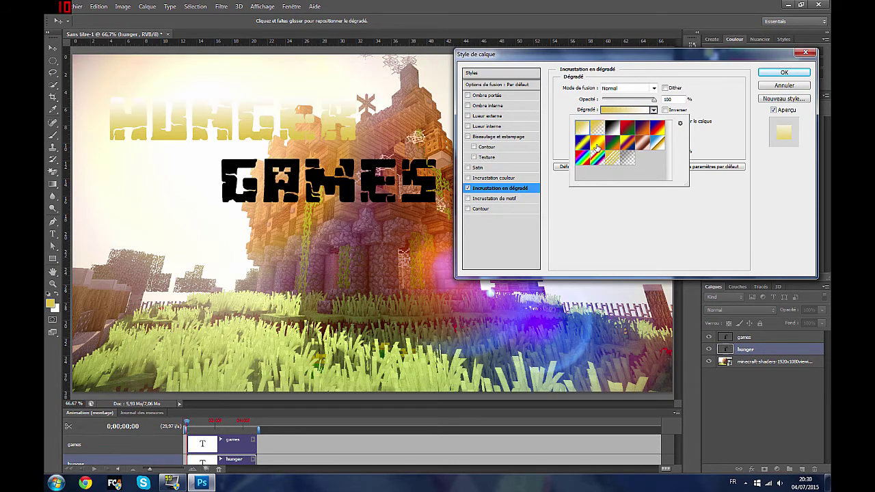
pyautogui.click(596, 145)
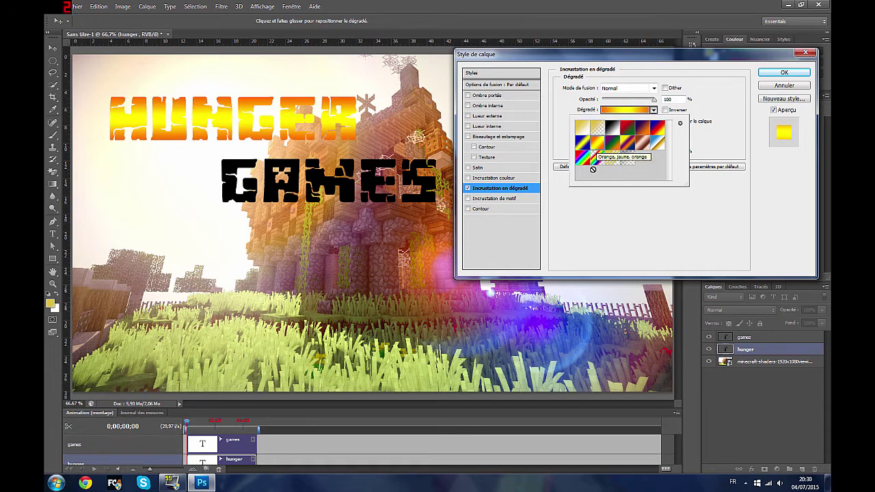
pyautogui.click(594, 192)
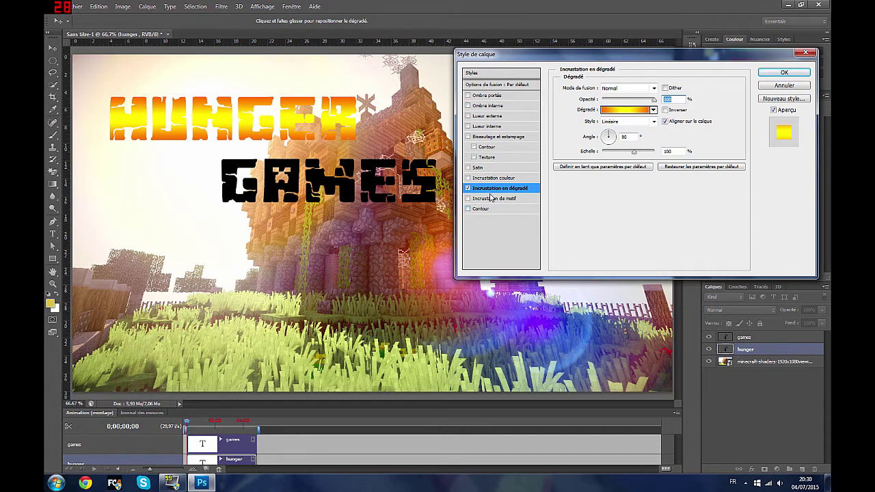
pyautogui.click(491, 209)
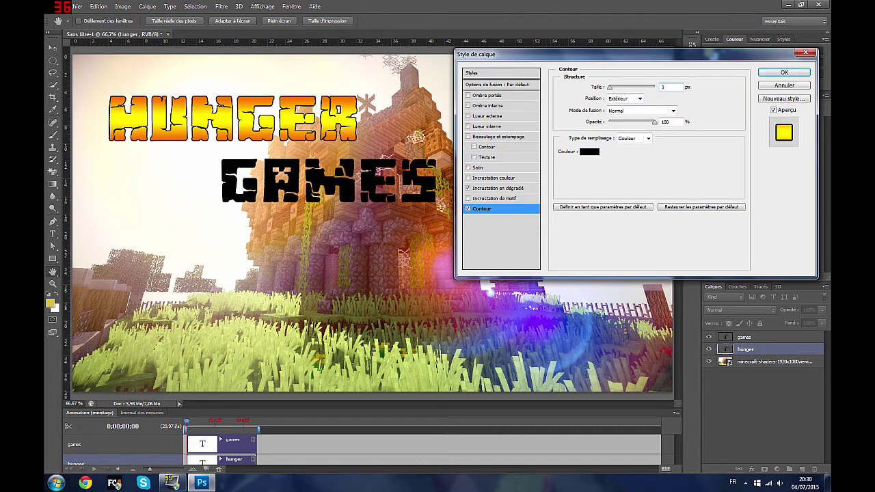
# Step: Set the HUNGER outside black stroke size to 7 px
pyautogui.press('BackSpace')
pyautogui.write('5')
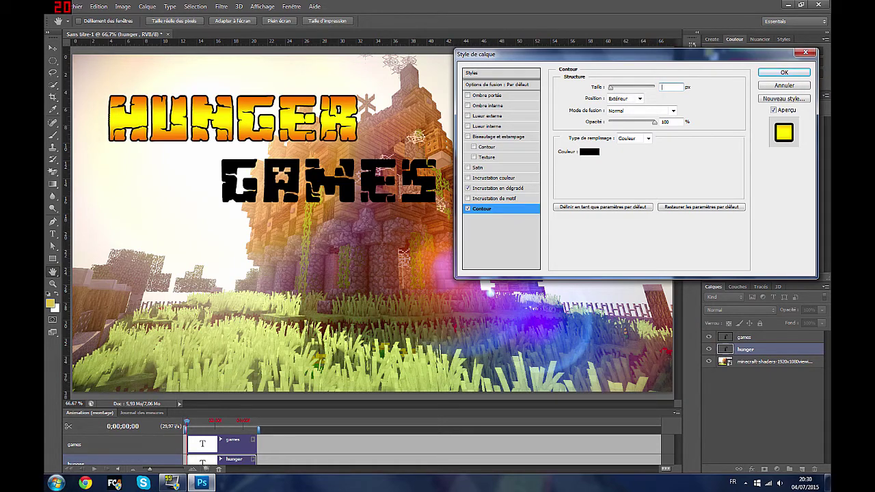
pyautogui.write('6')
pyautogui.press('BackSpace')
pyautogui.write('7')
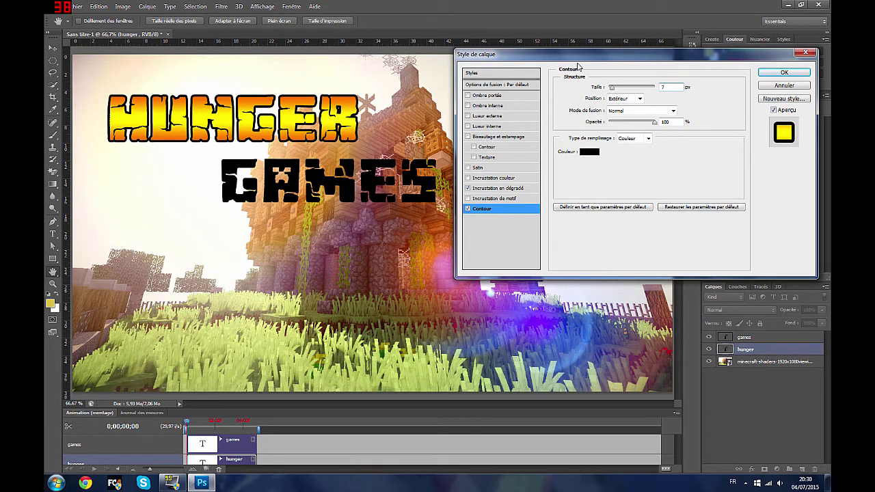
pyautogui.moveTo(585, 63)
pyautogui.mouseDown()
pyautogui.moveTo(604, 66)
pyautogui.moveTo(567, 53)
pyautogui.moveTo(605, 43)
pyautogui.moveTo(575, 52)
pyautogui.mouseUp()
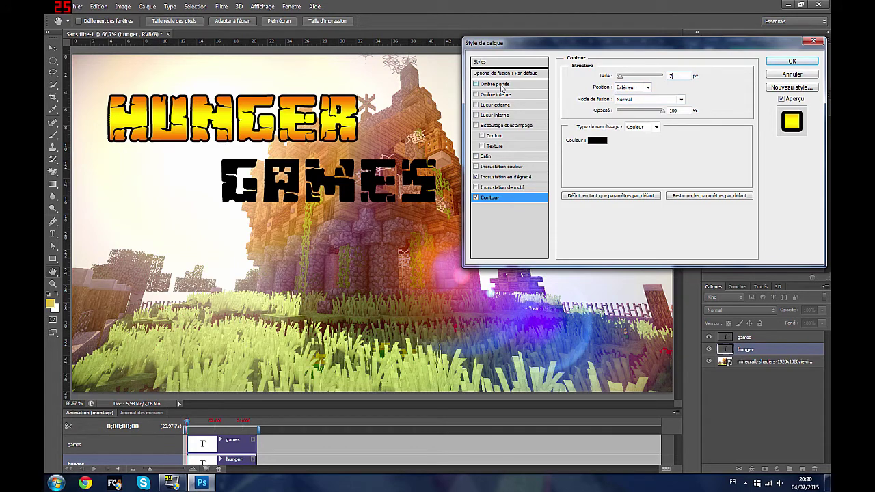
# Step: Enable Ombre portée on HUNGER: opacity 100%, distance 20 px, spread 20%, size 10 px
pyautogui.click(525, 88)
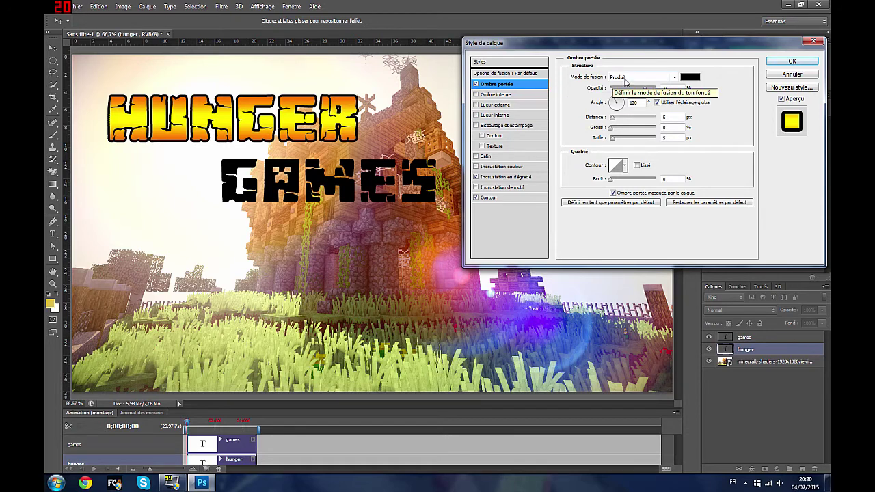
pyautogui.moveTo(652, 91); pyautogui.dragTo(688, 97)
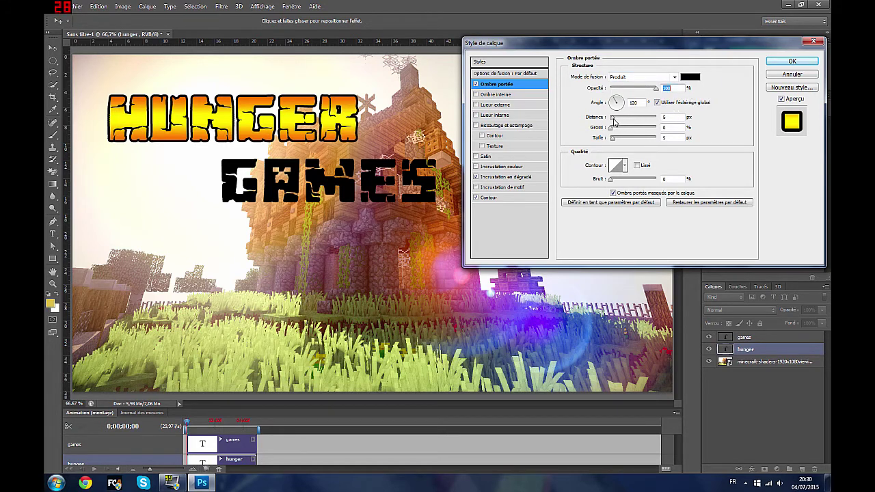
pyautogui.moveTo(613, 121); pyautogui.dragTo(619, 120)
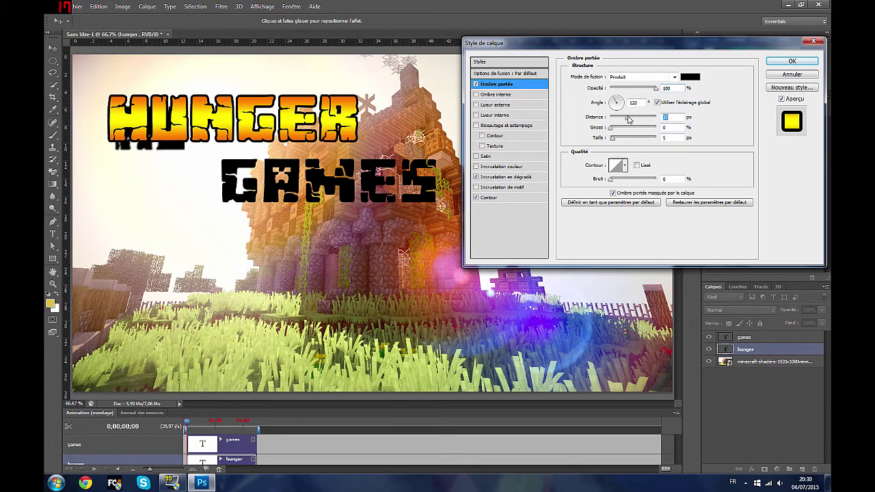
pyautogui.click(617, 128)
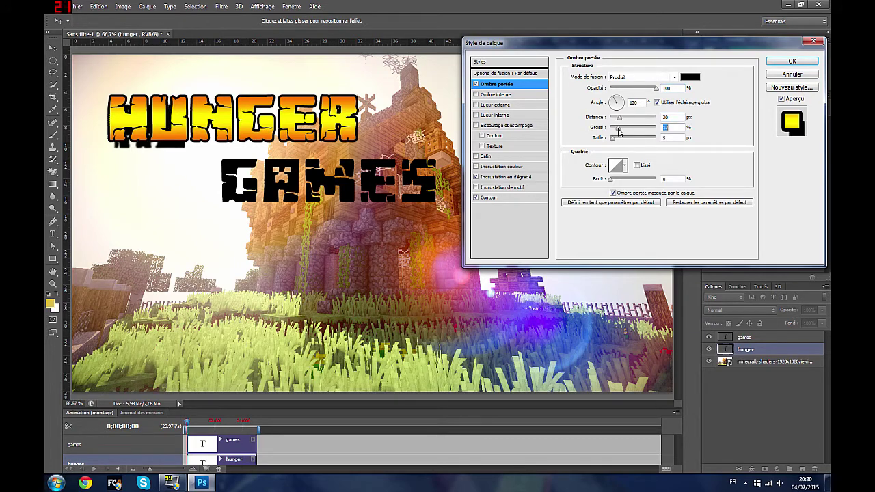
pyautogui.moveTo(614, 138); pyautogui.dragTo(613, 140)
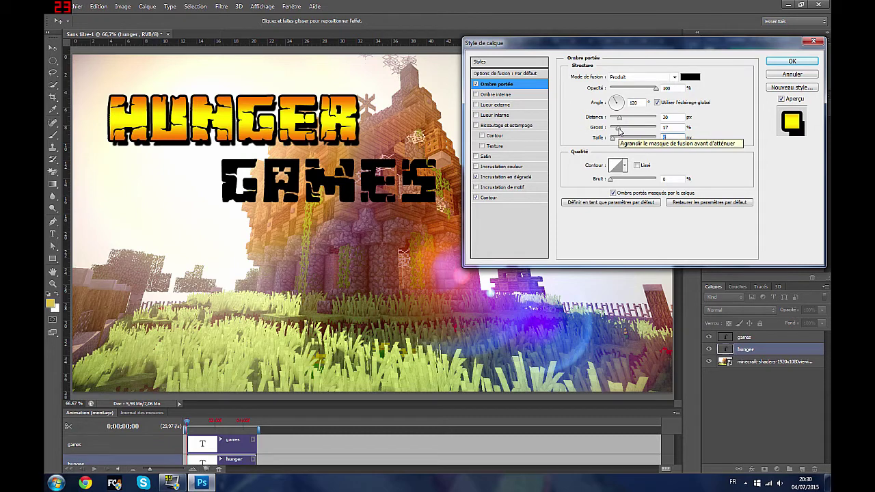
pyautogui.click(620, 130)
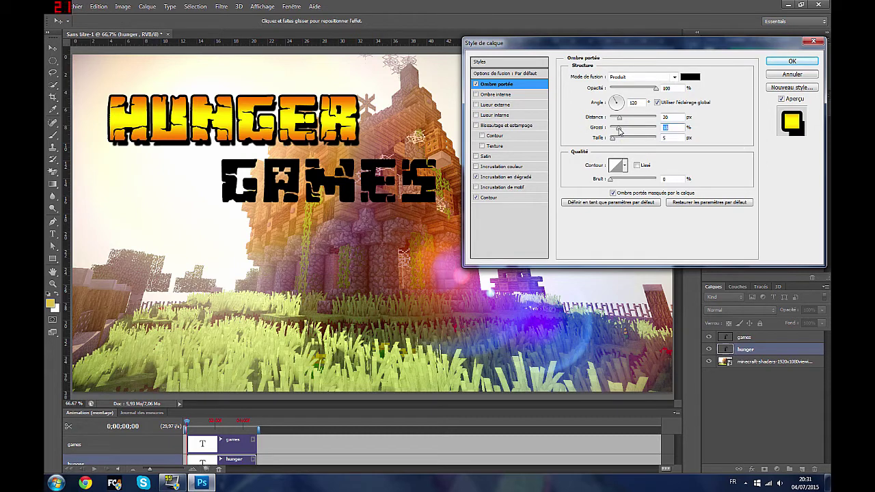
pyautogui.write('20')
pyautogui.moveTo(614, 139); pyautogui.dragTo(614, 141)
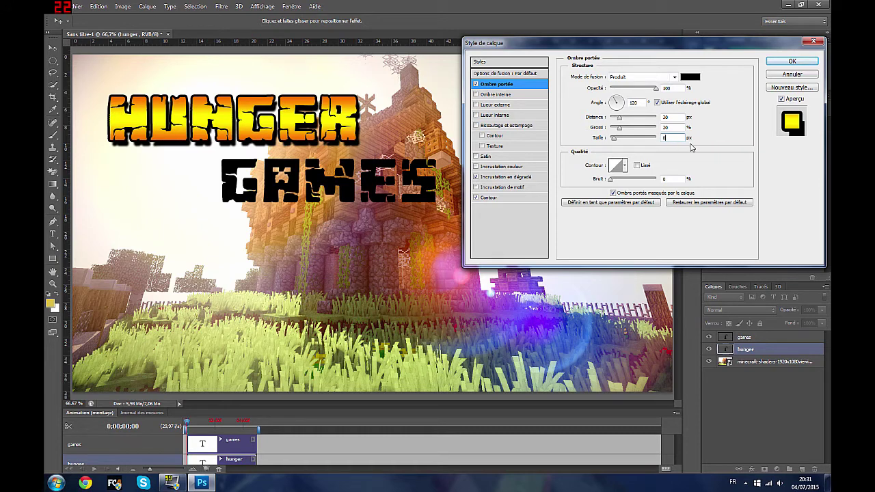
pyautogui.write('10')
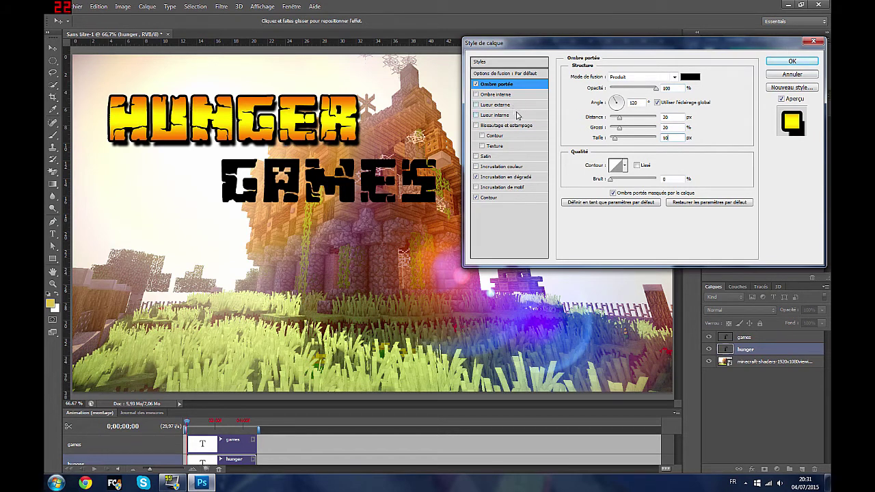
# Step: Try a Bevel & Emboss texture on HUNGER with the grey bubbles pattern, scaled up
pyautogui.click(495, 145)
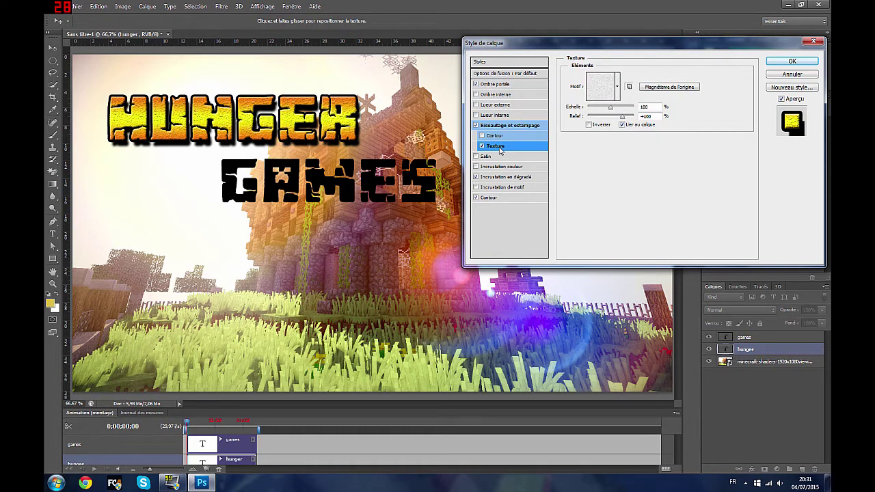
pyautogui.click(618, 87)
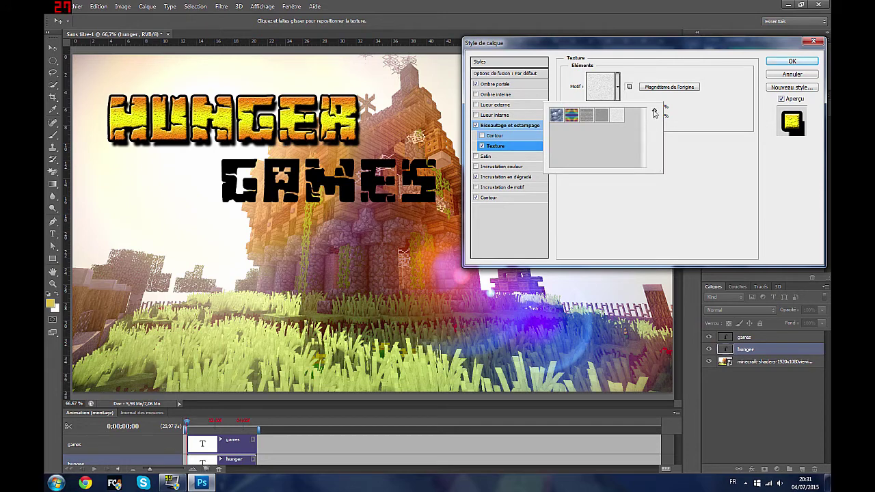
pyautogui.click(556, 115)
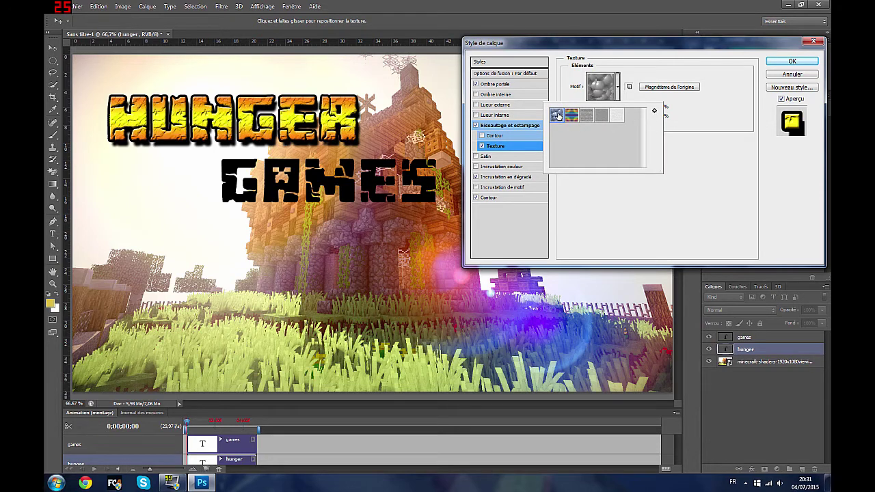
pyautogui.click(680, 166)
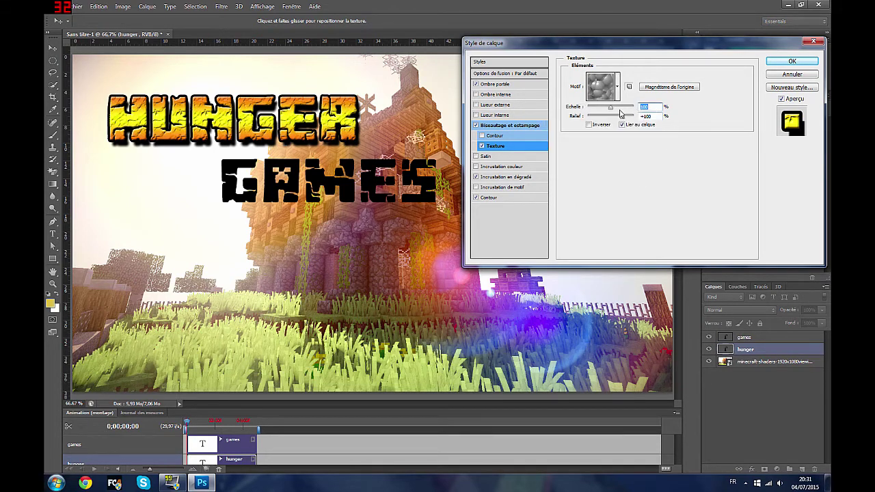
pyautogui.moveTo(613, 110); pyautogui.dragTo(615, 113)
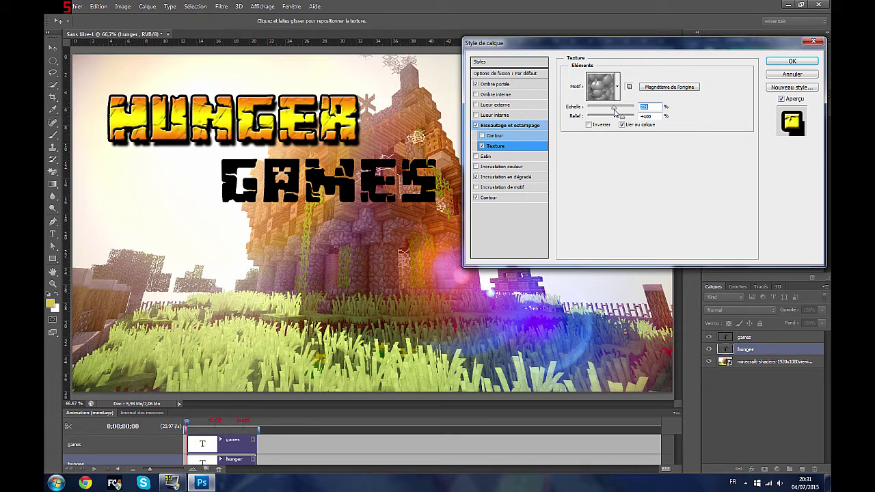
# Step: Drop the bevel and apply HUNGER's gradient, stroke and shadow style
pyautogui.click(477, 125)
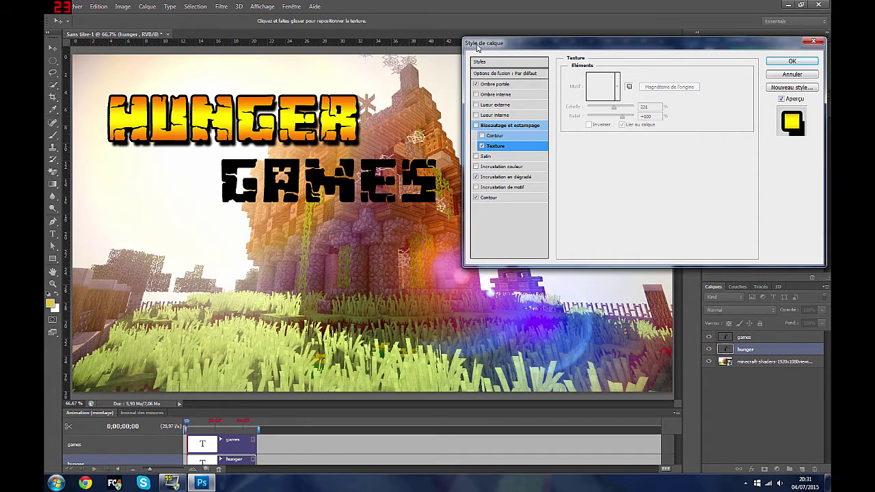
pyautogui.moveTo(478, 48); pyautogui.dragTo(411, 89)
pyautogui.click(705, 106)
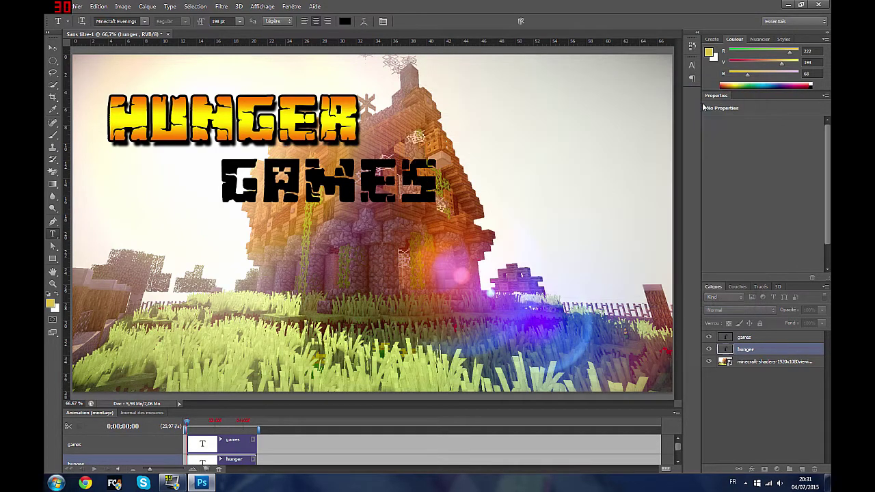
# Step: Give the GAMES layer an orange-yellow gradient overlay and a 7 px outline
pyautogui.doubleClick(769, 337)
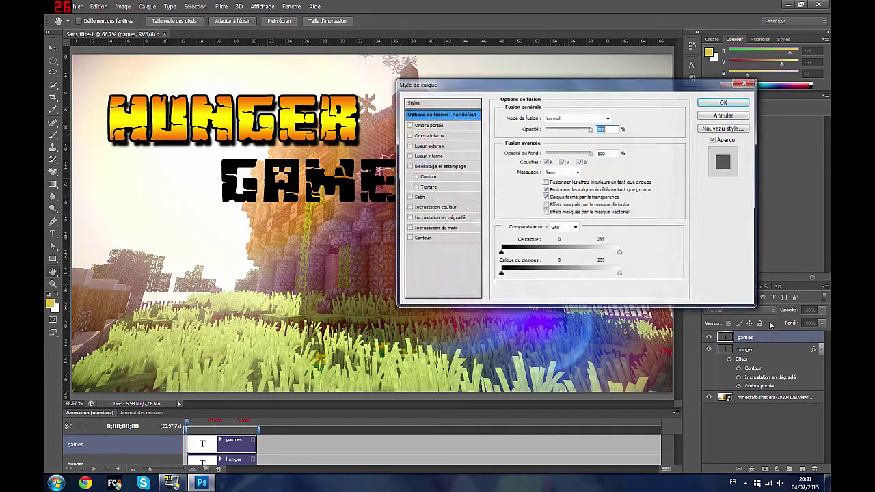
pyautogui.moveTo(536, 85); pyautogui.dragTo(623, 65)
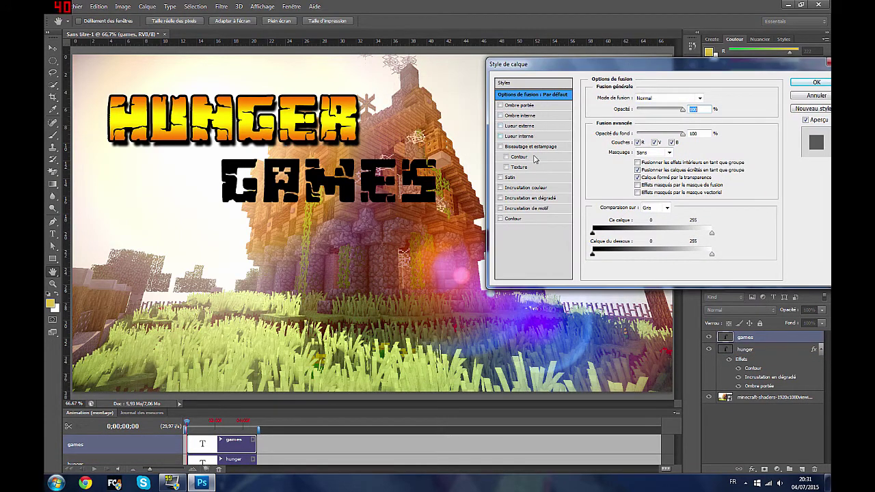
pyautogui.click(528, 198)
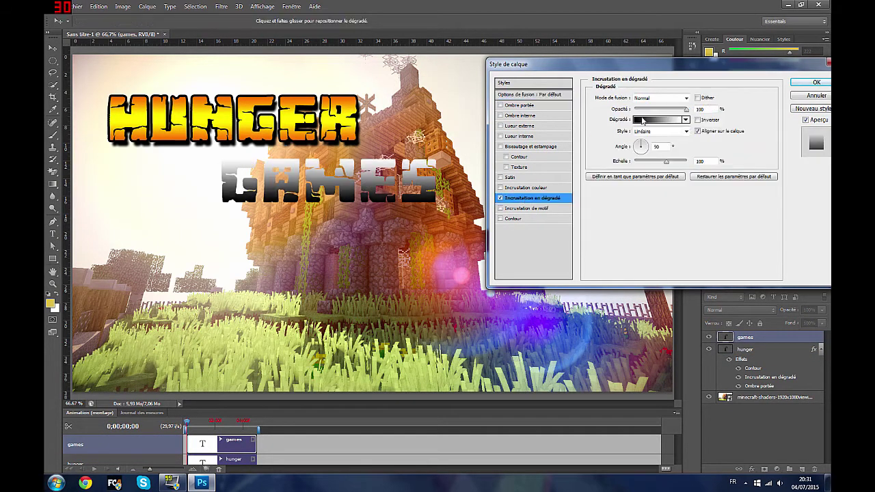
pyautogui.click(686, 120)
pyautogui.click(629, 159)
pyautogui.click(672, 202)
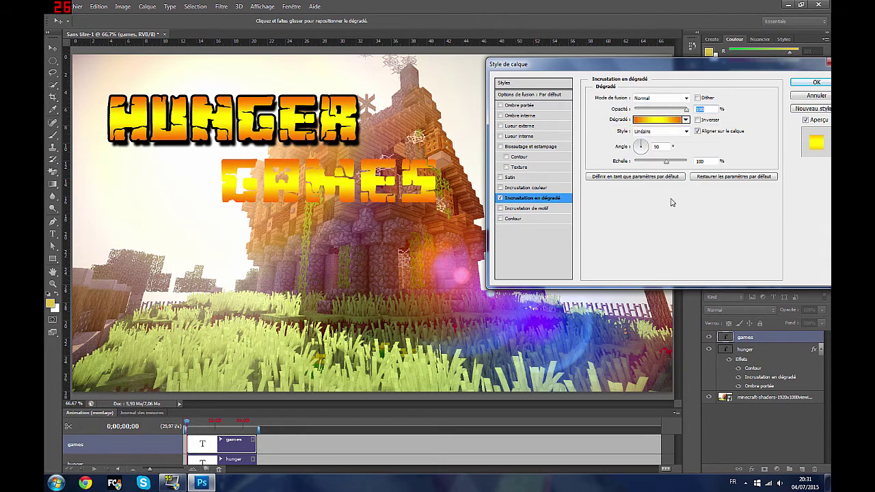
pyautogui.click(530, 219)
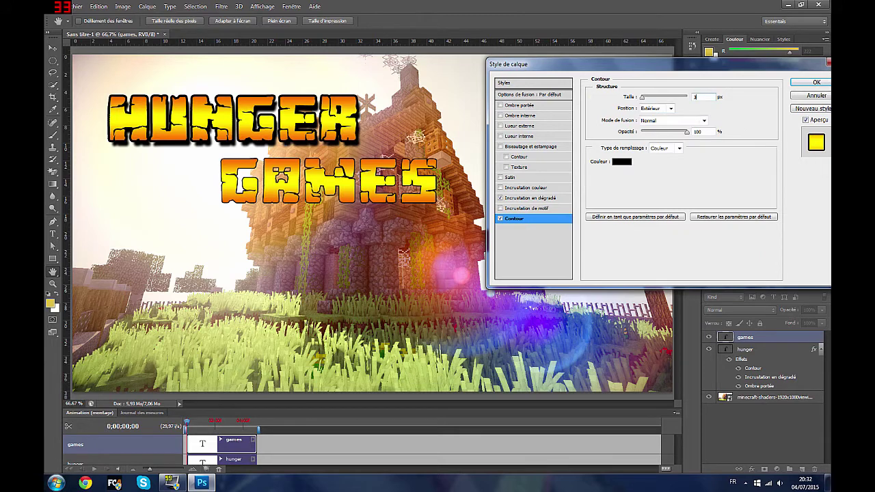
pyautogui.write('7')
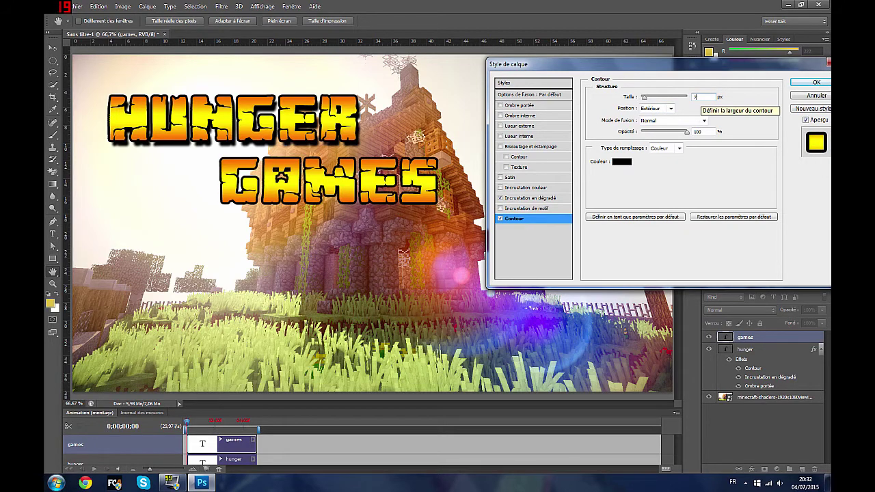
# Step: Add a 100% opacity drop shadow to GAMES: distance 20, spread 20, size 10
pyautogui.click(524, 106)
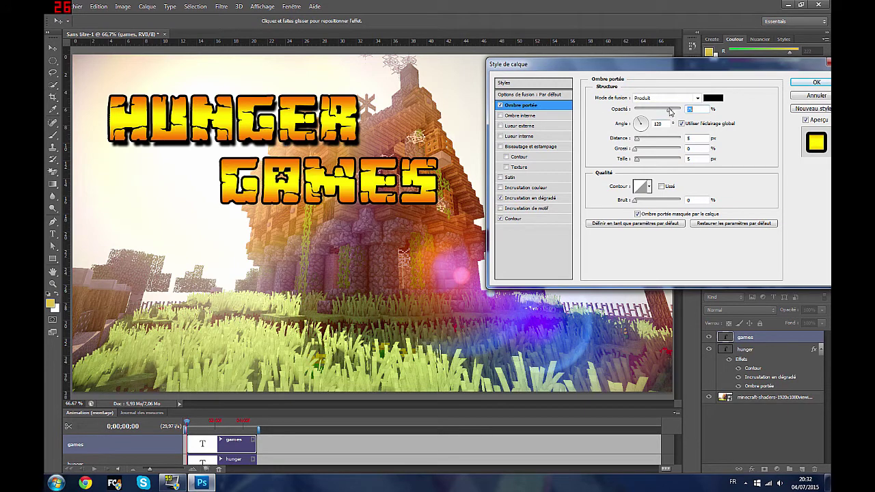
pyautogui.moveTo(671, 110); pyautogui.dragTo(680, 109)
pyautogui.click(691, 138)
pyautogui.write('20')
pyautogui.press('Tab')
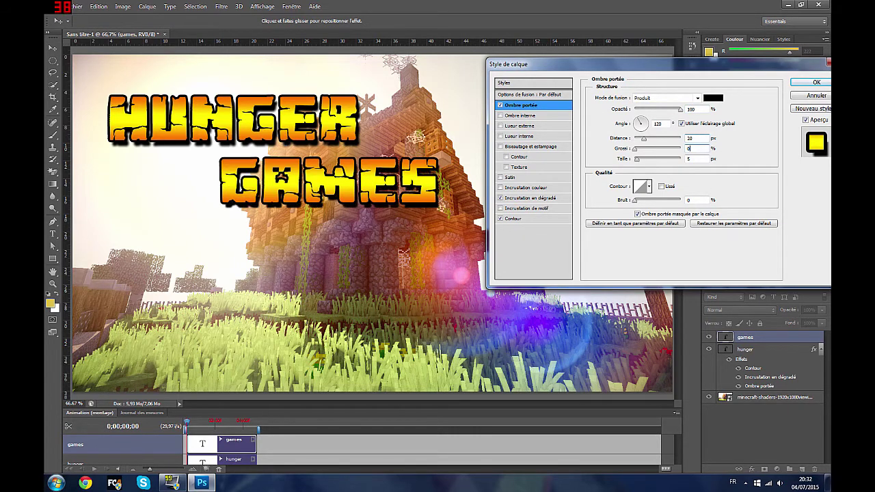
pyautogui.write('20')
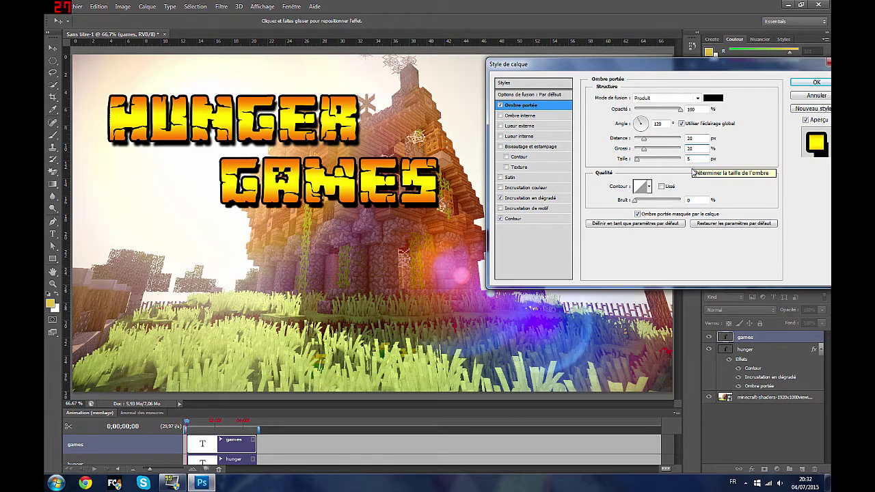
pyautogui.press('Tab')
pyautogui.write('10')
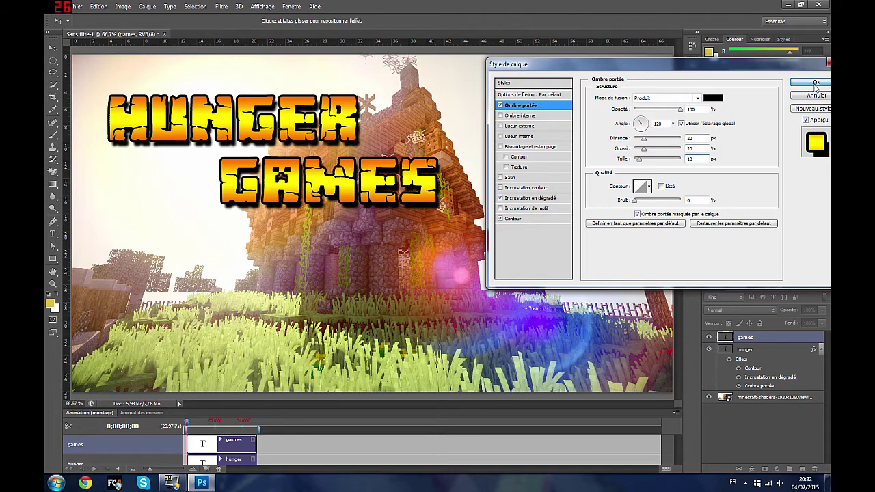
pyautogui.click(816, 83)
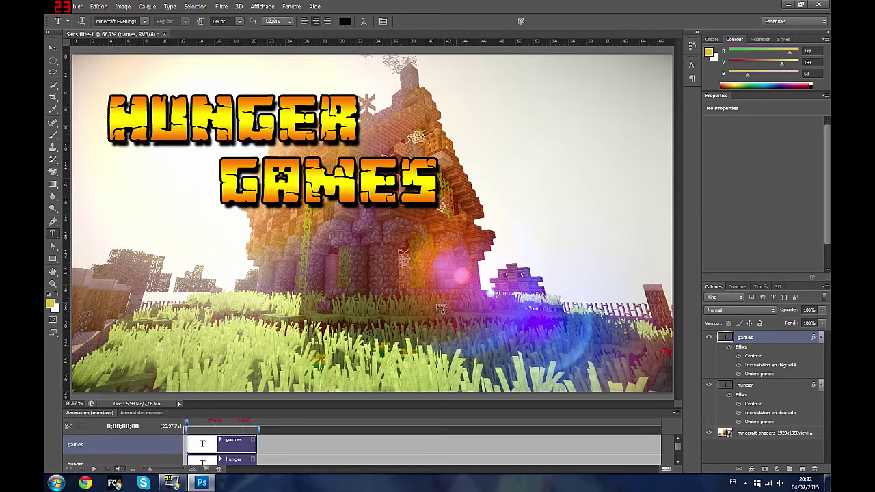
# Step: Open the Fichier (File) menu to start importing an image
pyautogui.click(77, 7)
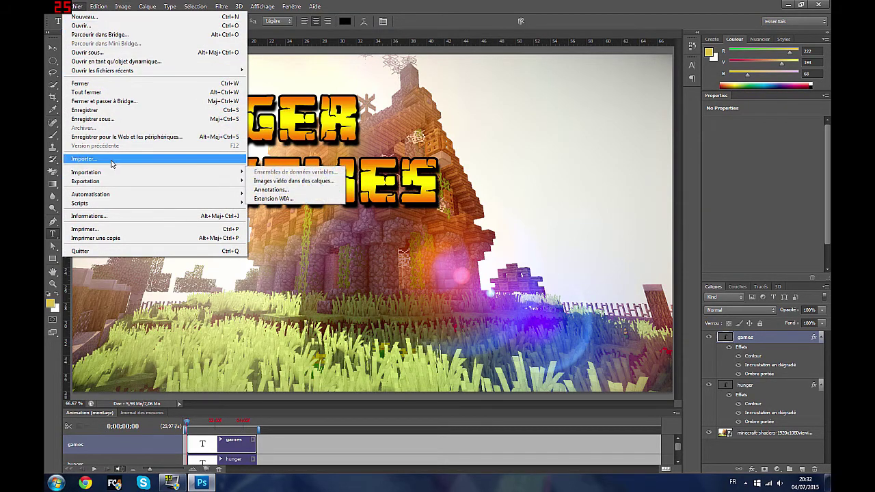
# Step: Import the cercle-blanc image into the thumbnail
pyautogui.click(109, 158)
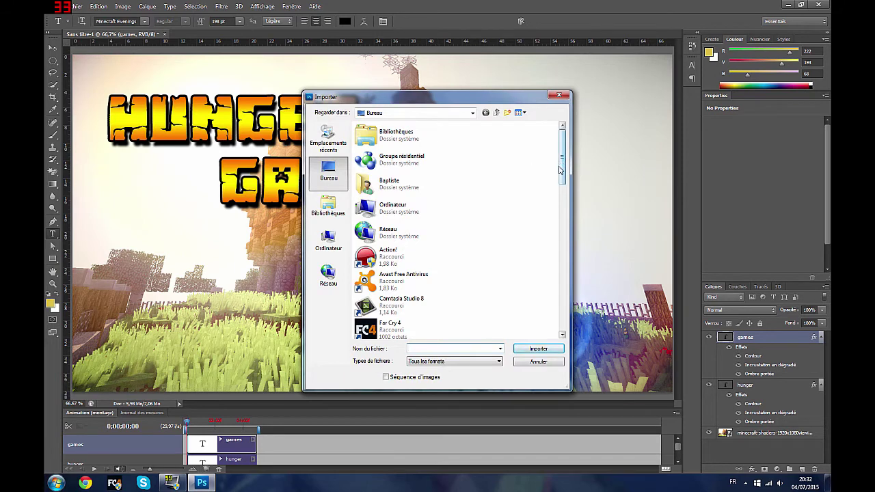
pyautogui.moveTo(561, 165)
pyautogui.mouseDown()
pyautogui.moveTo(563, 304)
pyautogui.moveTo(562, 271)
pyautogui.mouseUp()
pyautogui.click(404, 206)
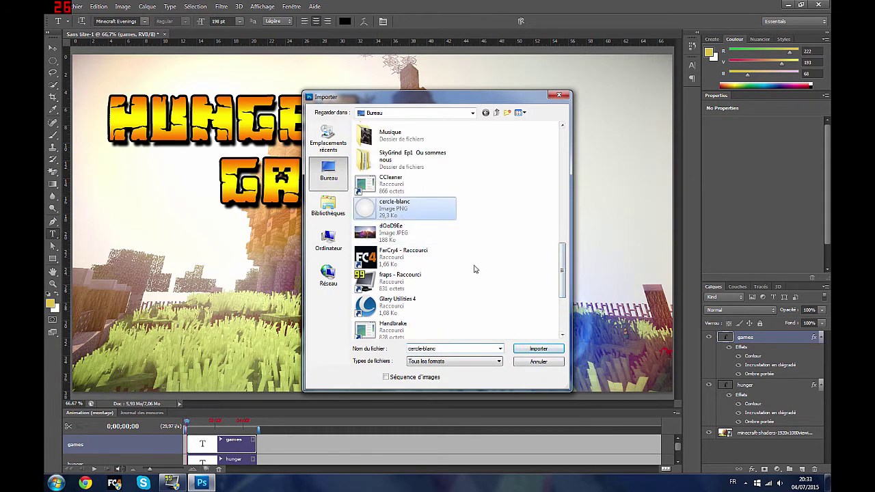
pyautogui.click(539, 350)
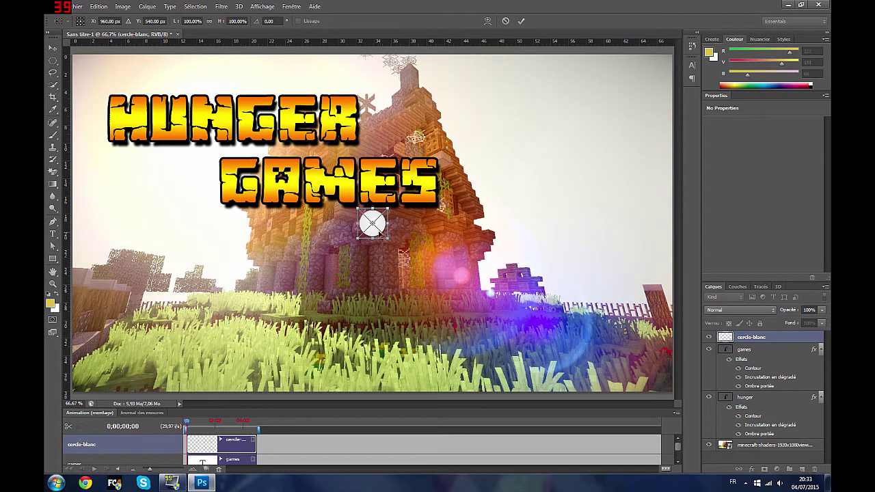
# Step: Move the white circle to the bottom-right corner, enlarge it slightly, and commit
pyautogui.moveTo(372, 223); pyautogui.dragTo(449, 261)
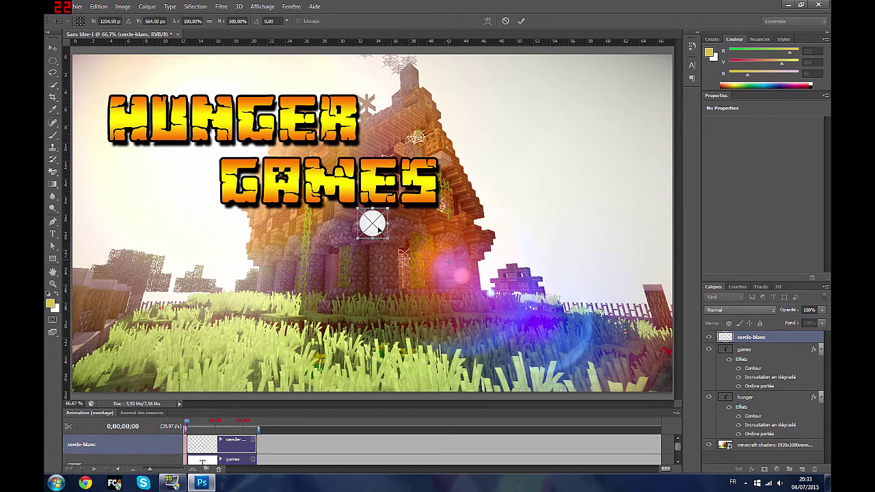
pyautogui.moveTo(368, 228); pyautogui.dragTo(387, 239)
pyautogui.moveTo(471, 294)
pyautogui.mouseDown()
pyautogui.moveTo(499, 295)
pyautogui.moveTo(589, 359)
pyautogui.moveTo(532, 279)
pyautogui.moveTo(502, 275)
pyautogui.mouseUp()
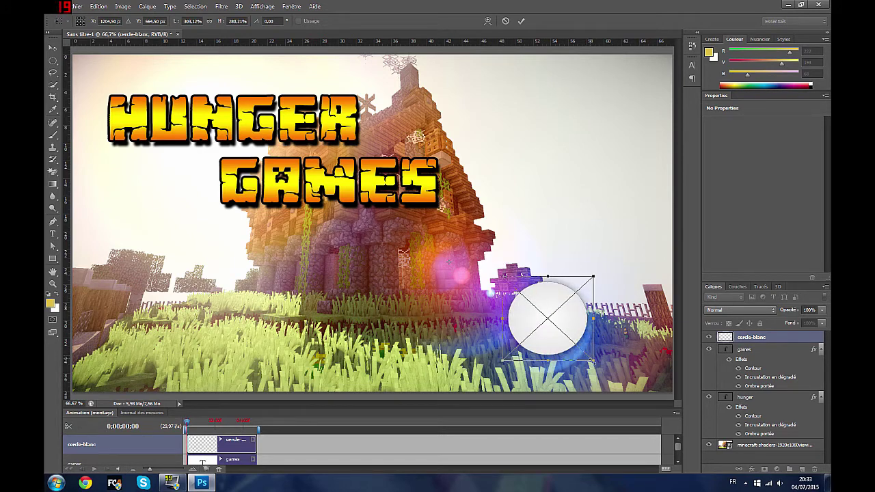
pyautogui.moveTo(593, 361); pyautogui.dragTo(601, 373)
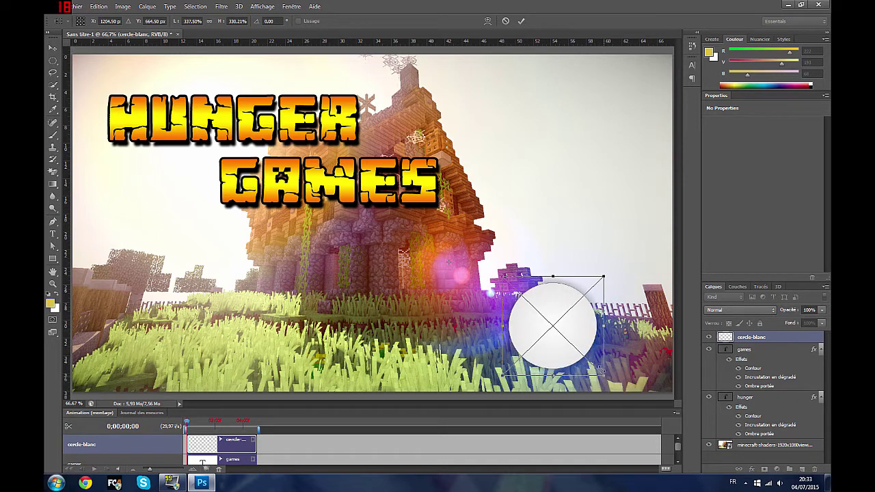
pyautogui.moveTo(553, 326); pyautogui.dragTo(556, 327)
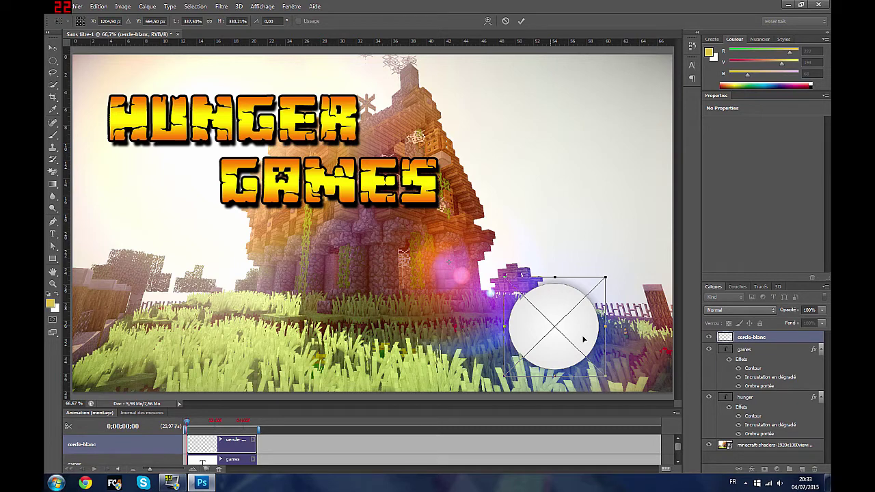
pyautogui.moveTo(570, 333); pyautogui.dragTo(579, 333)
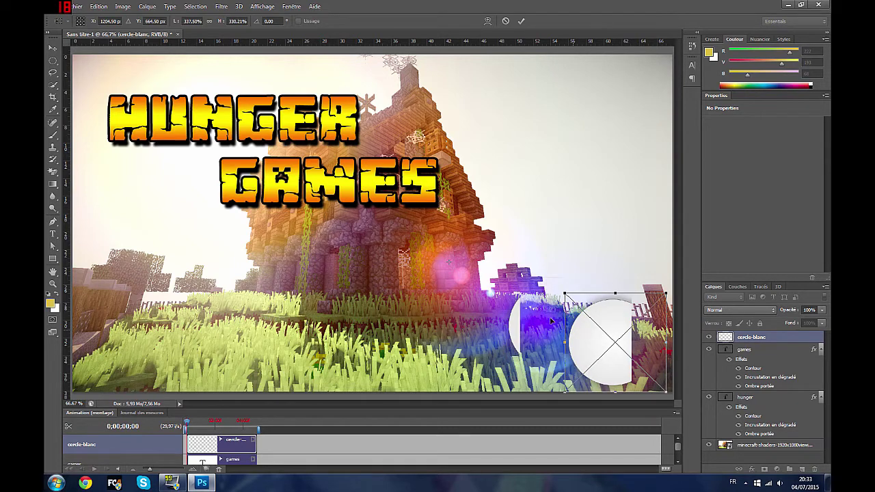
pyautogui.moveTo(575, 334); pyautogui.dragTo(552, 321)
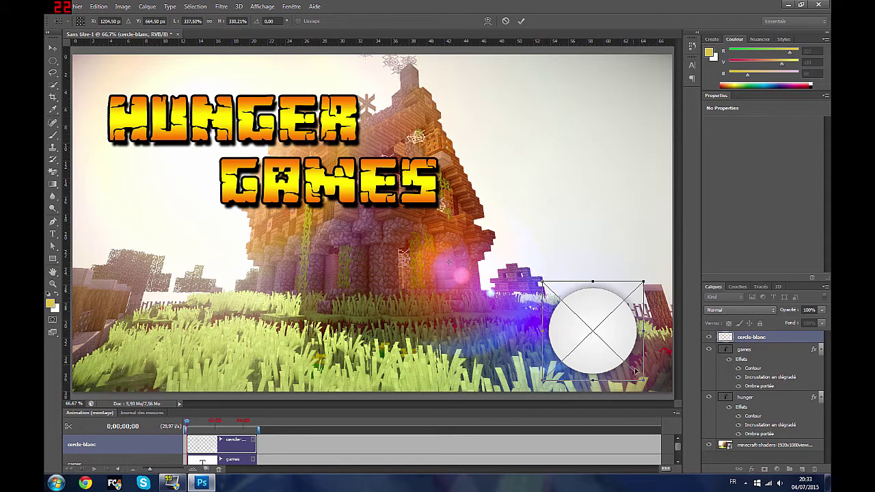
pyautogui.moveTo(645, 380); pyautogui.dragTo(650, 384)
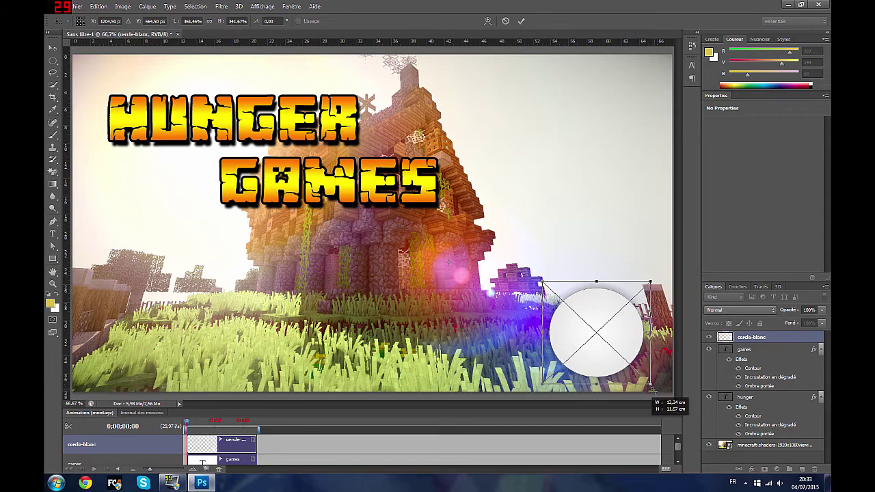
pyautogui.moveTo(653, 386); pyautogui.dragTo(662, 397)
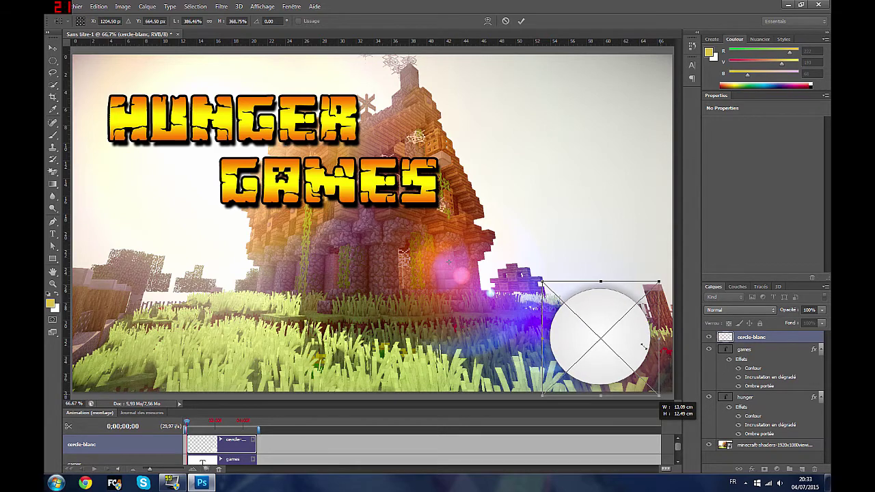
pyautogui.click(521, 21)
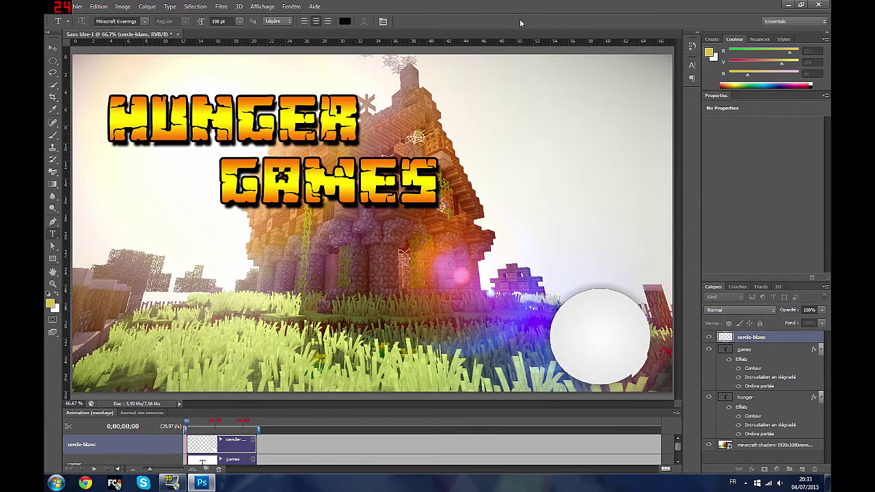
# Step: Set the cercle-blanc layer's opacity to 55% in Layer Style, keeping Normal blending
pyautogui.doubleClick(784, 342)
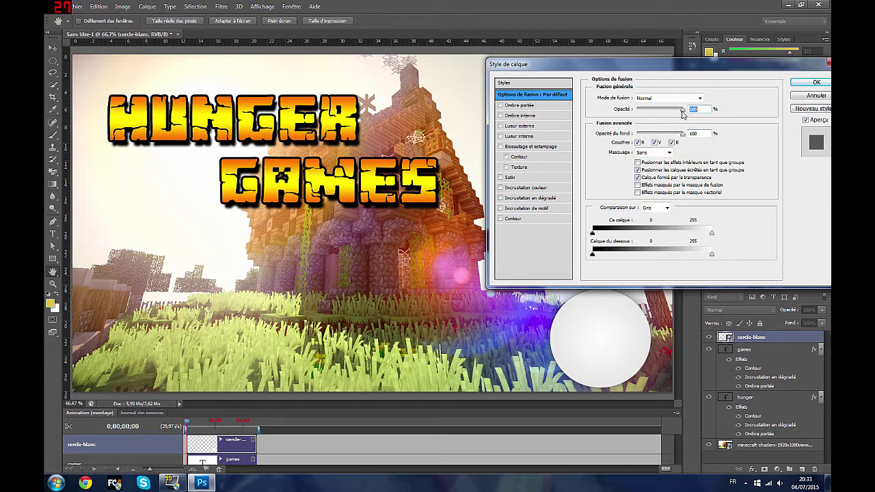
pyautogui.moveTo(682, 111); pyautogui.dragTo(661, 116)
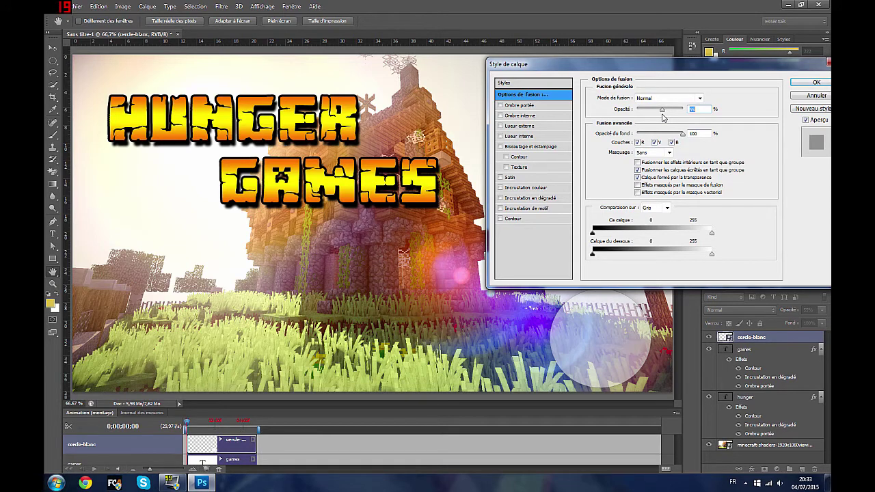
pyautogui.click(700, 98)
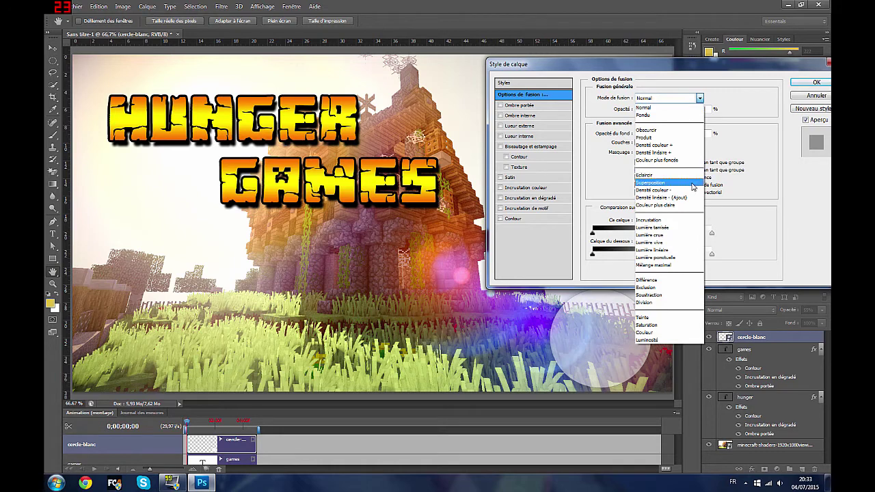
pyautogui.click(607, 170)
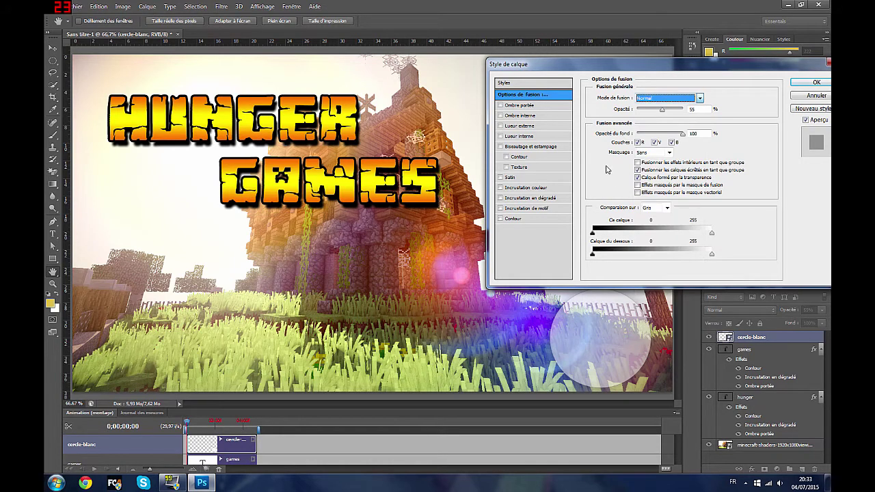
pyautogui.moveTo(665, 113); pyautogui.dragTo(667, 113)
pyautogui.write('70')
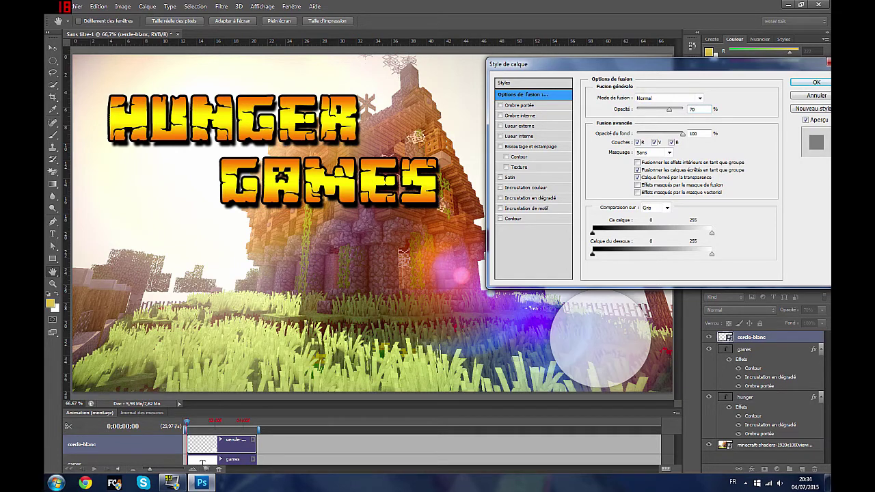
pyautogui.press('BackSpace')
pyautogui.press('BackSpace')
pyautogui.write('65')
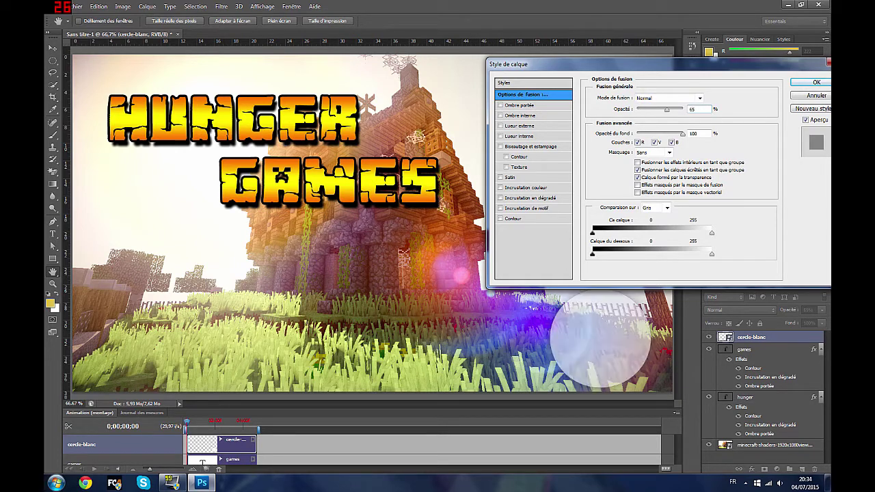
pyautogui.write('0')
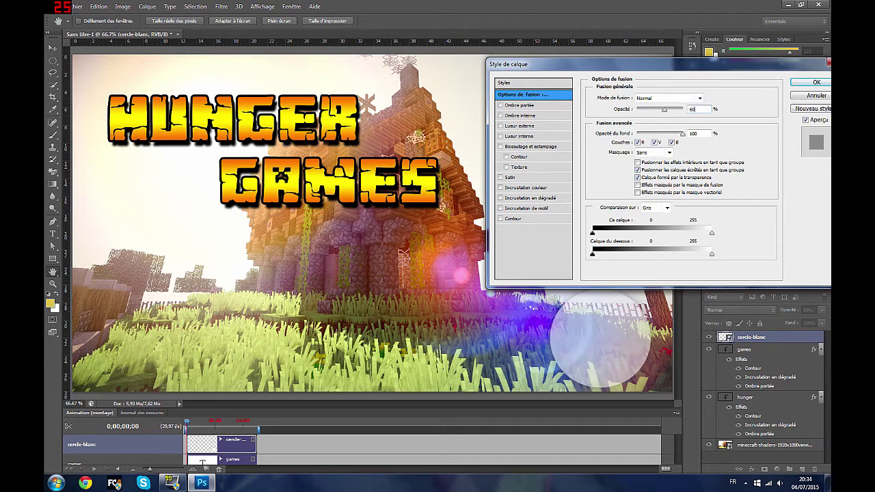
pyautogui.press('BackSpace')
pyautogui.press('BackSpace')
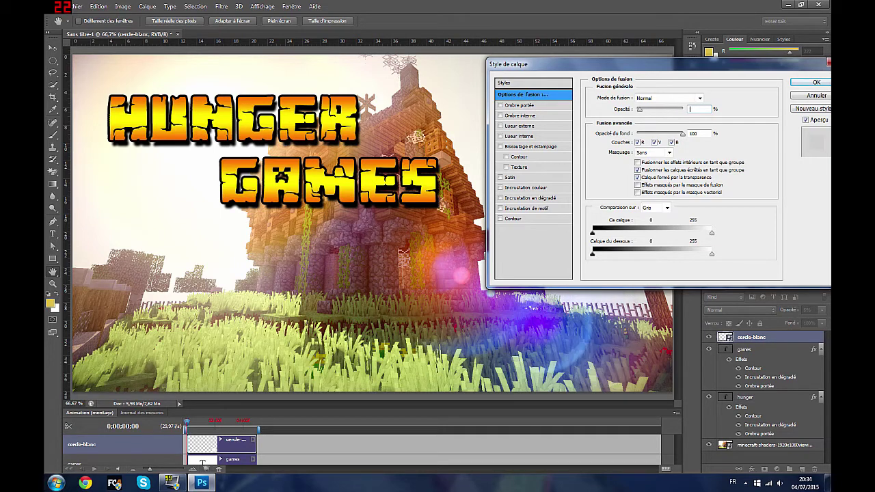
pyautogui.write('55')
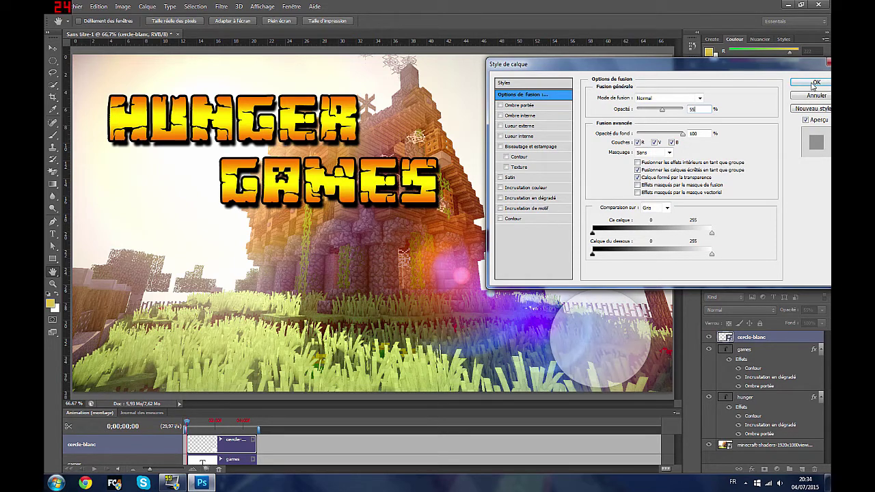
# Step: Leave the circle without drop shadow or outline and confirm the style
pyautogui.click(531, 106)
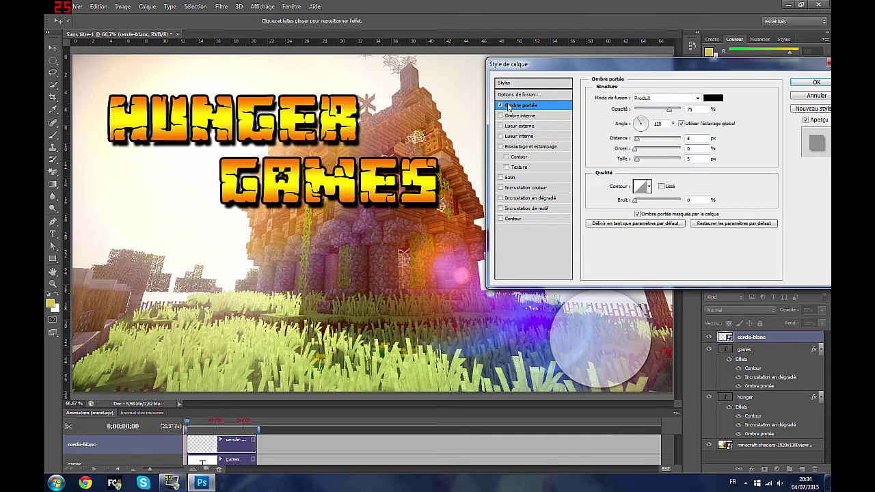
pyautogui.click(500, 106)
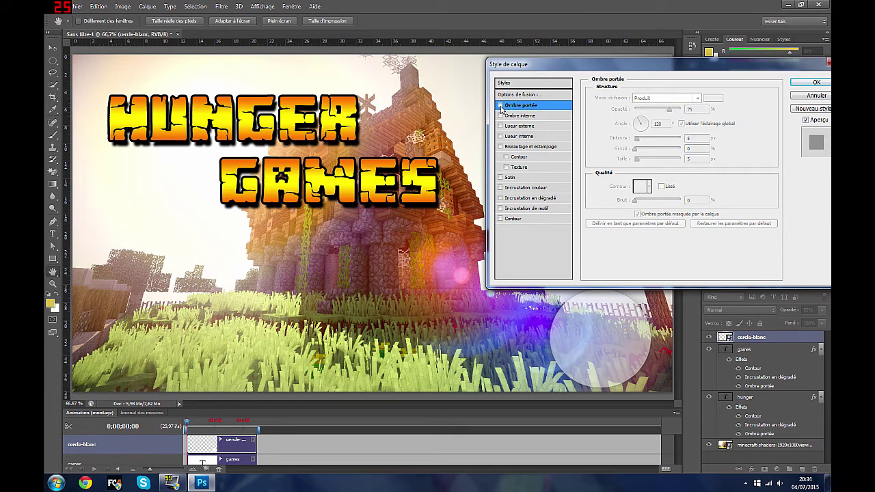
pyautogui.click(507, 218)
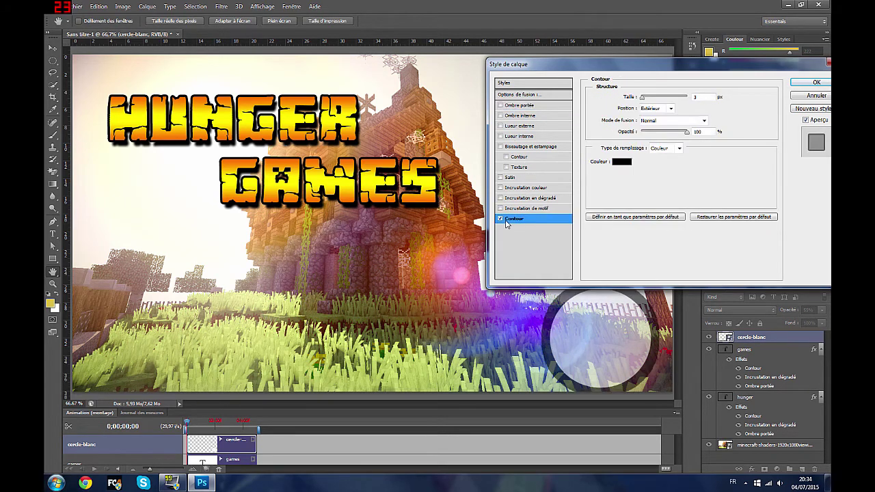
pyautogui.click(501, 219)
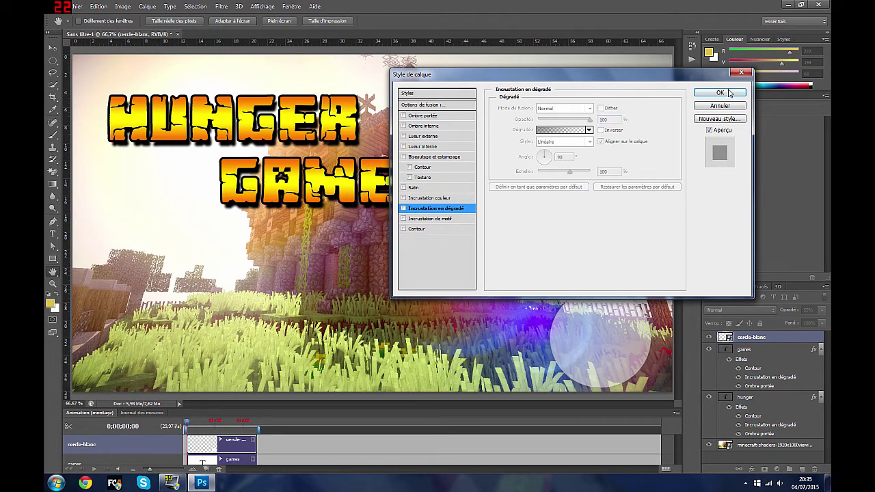
pyautogui.click(713, 96)
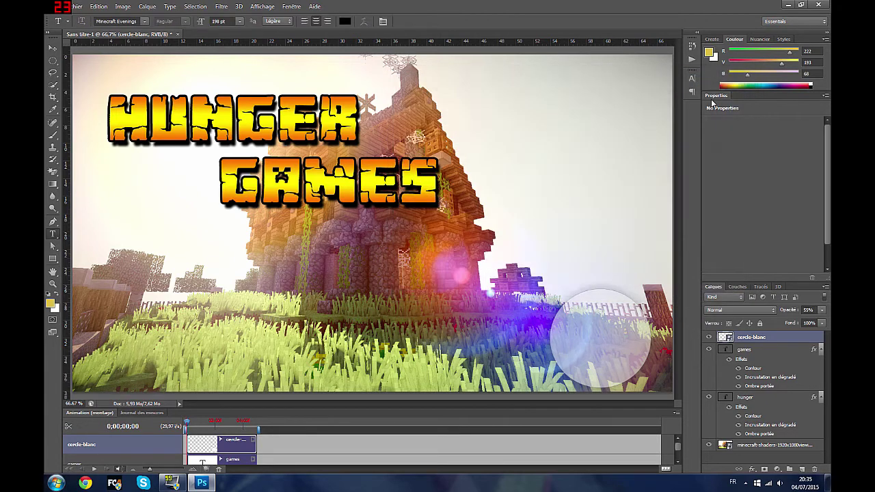
# Step: Type 'EP 1' on the circle at 148 pt, nudge it right, and commit
pyautogui.click(582, 344)
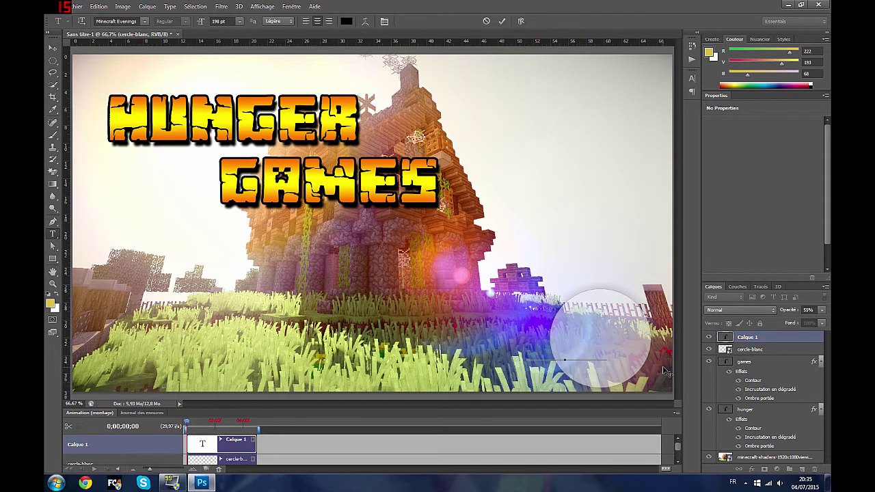
pyautogui.write('EP 1')
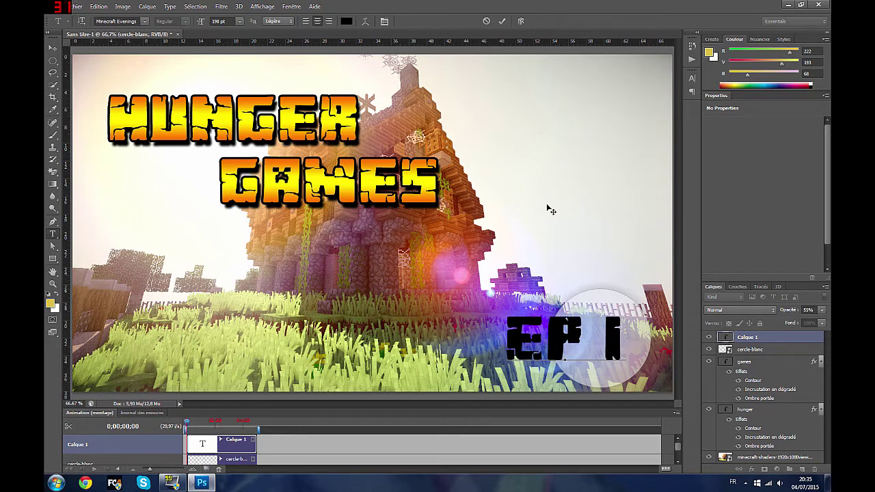
pyautogui.hotkey('ctrl', 'a')
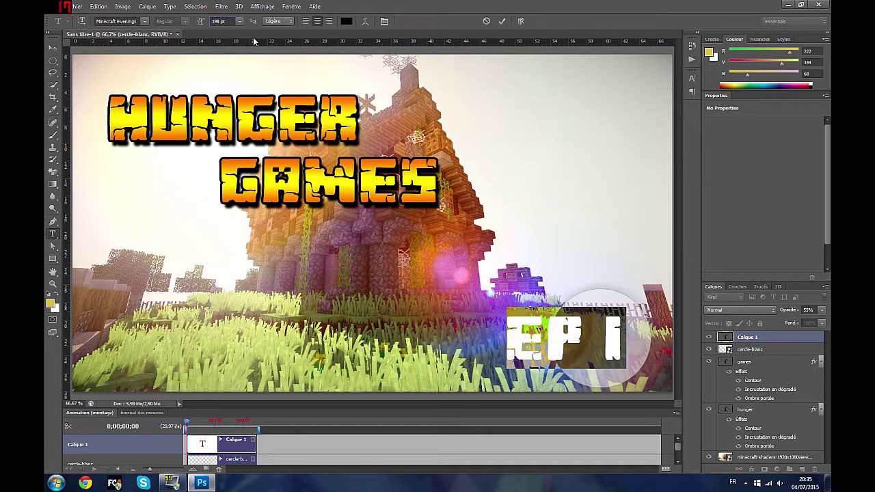
pyautogui.write('18')
pyautogui.press('Return')
pyautogui.write('148')
pyautogui.press('Return')
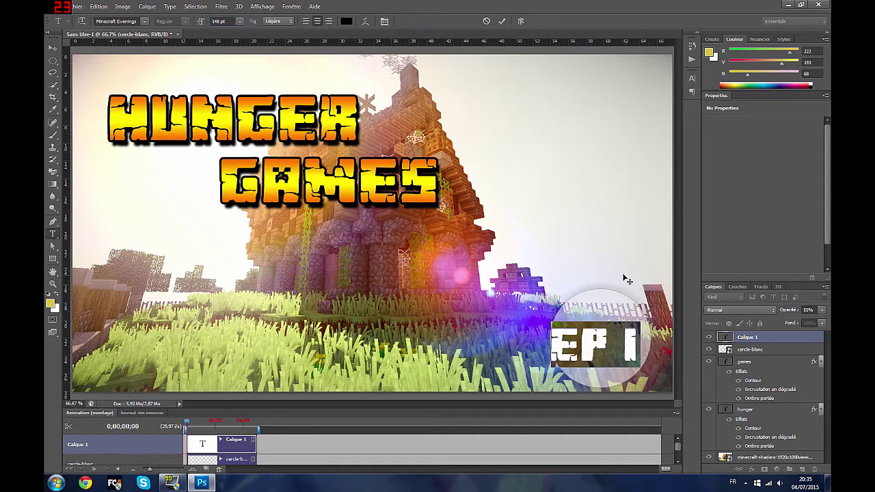
pyautogui.moveTo(651, 373); pyautogui.dragTo(657, 366)
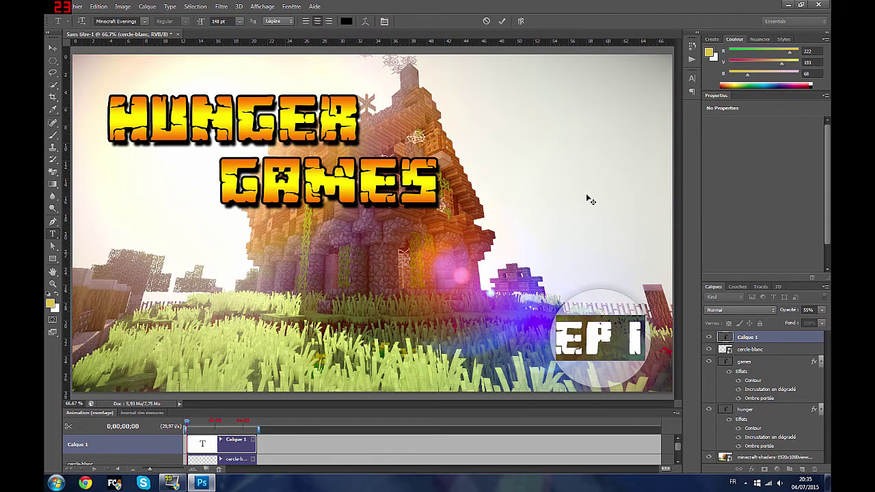
pyautogui.click(504, 21)
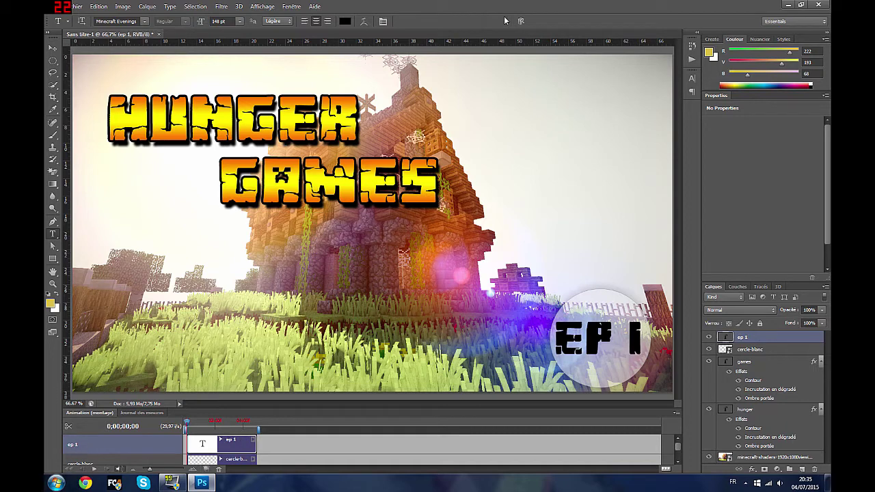
pyautogui.click(579, 327)
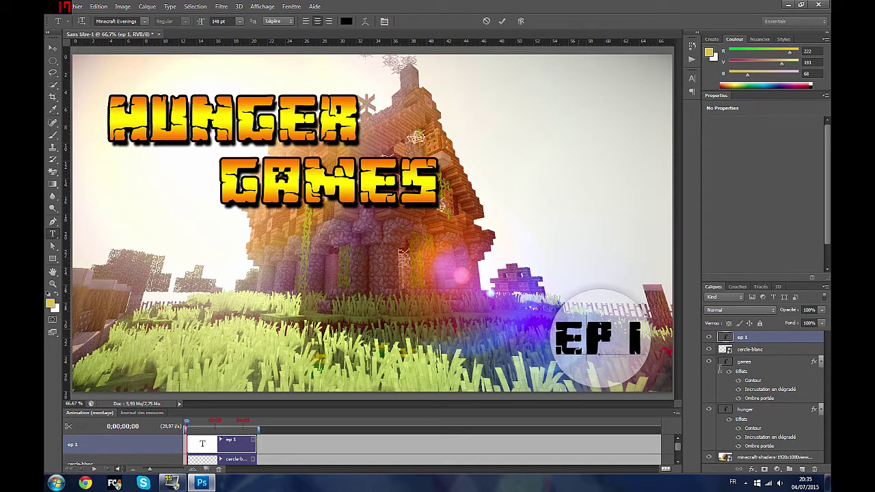
# Step: Give the EP 1 text an orange-yellow gradient overlay and a 7 px outline
pyautogui.doubleClick(778, 338)
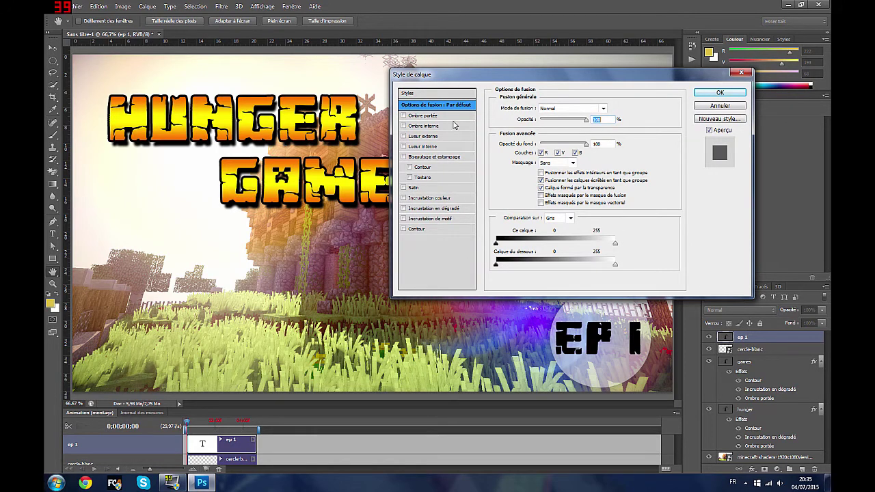
pyautogui.click(422, 209)
pyautogui.click(588, 130)
pyautogui.click(532, 164)
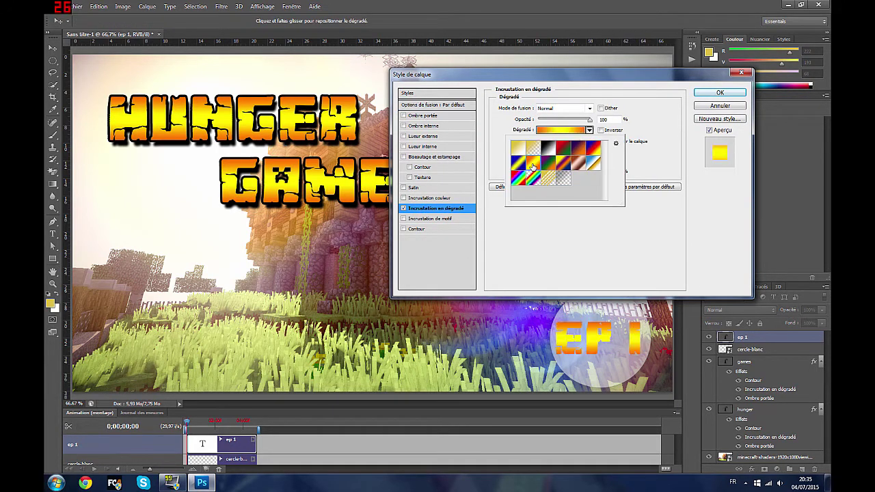
pyautogui.click(413, 230)
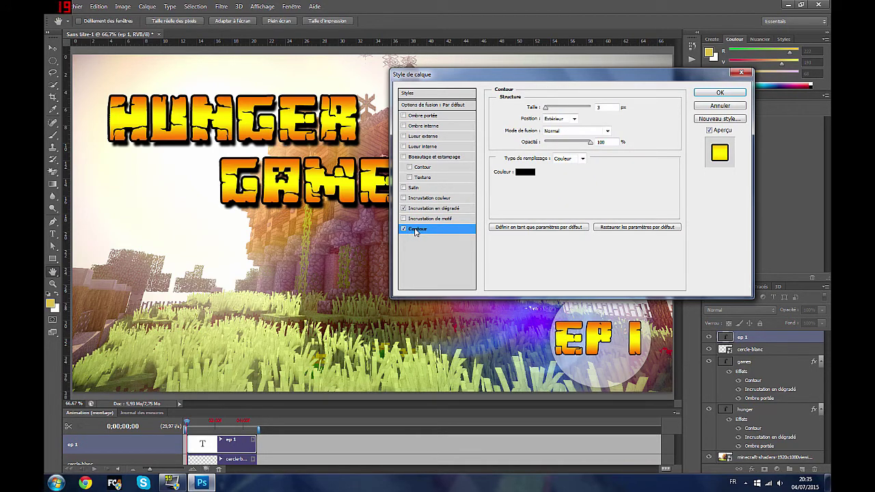
pyautogui.write('7')
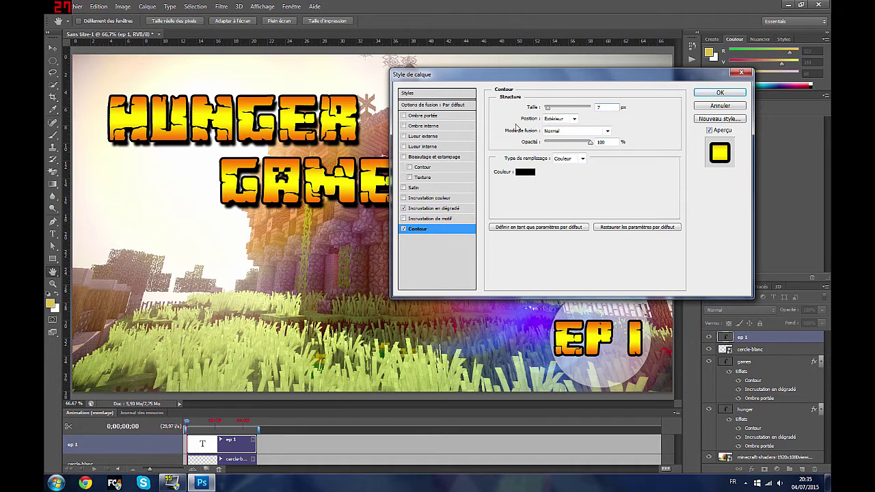
# Step: Add a 100% opacity drop shadow to EP 1: distance 20, spread 20, size 10
pyautogui.click(424, 117)
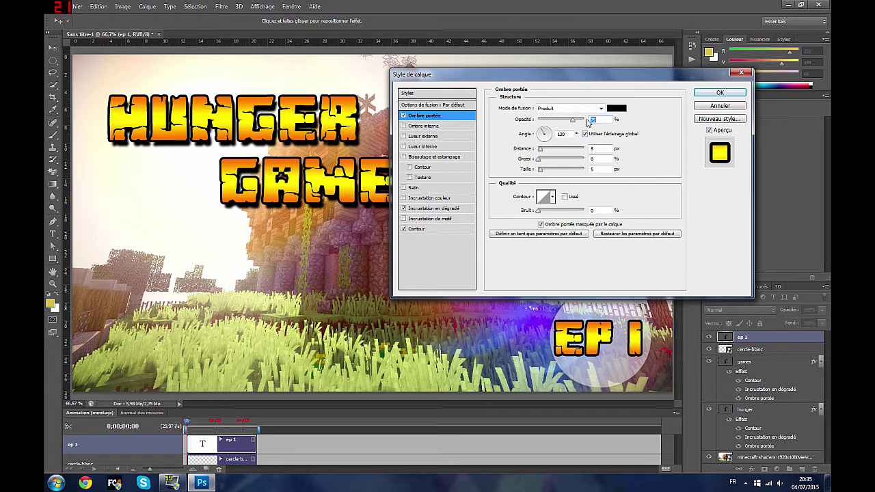
pyautogui.moveTo(573, 119); pyautogui.dragTo(604, 122)
pyautogui.click(593, 149)
pyautogui.write('20')
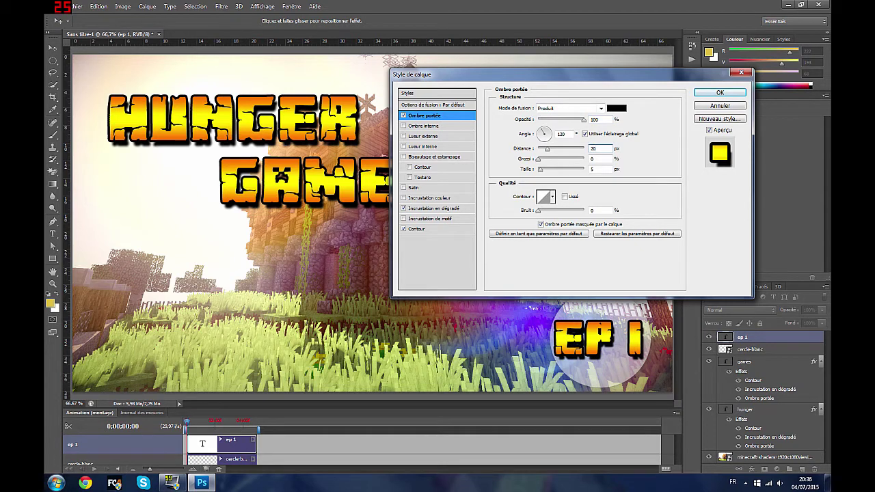
pyautogui.click(593, 159)
pyautogui.write('20')
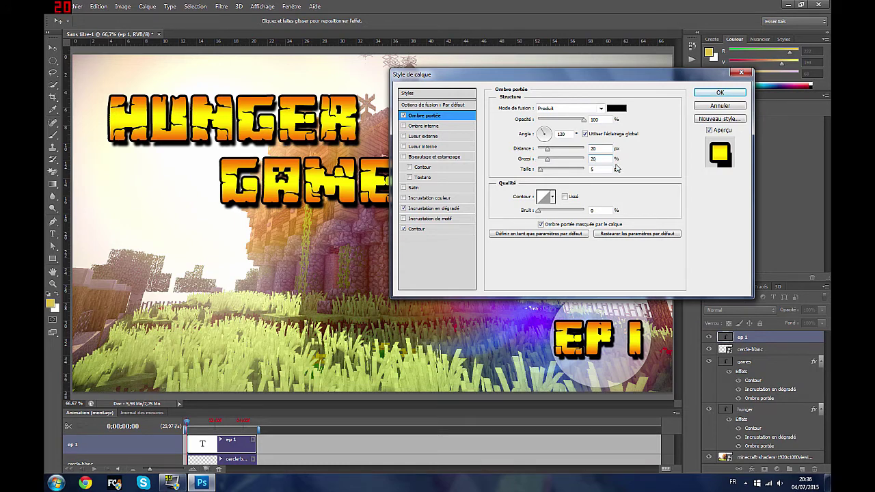
pyautogui.press('Tab')
pyautogui.write('0')
pyautogui.moveTo(540, 78)
pyautogui.mouseDown()
pyautogui.moveTo(175, 431)
pyautogui.moveTo(232, 387)
pyautogui.moveTo(370, 189)
pyautogui.mouseUp()
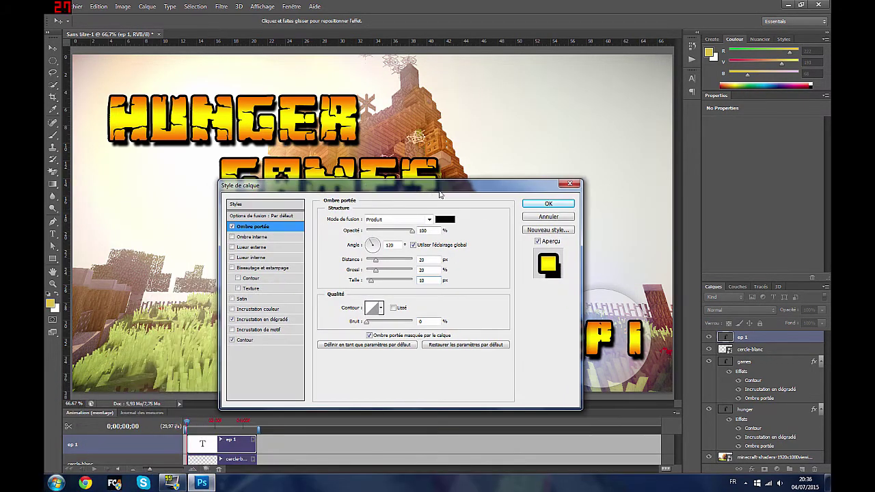
pyautogui.click(546, 205)
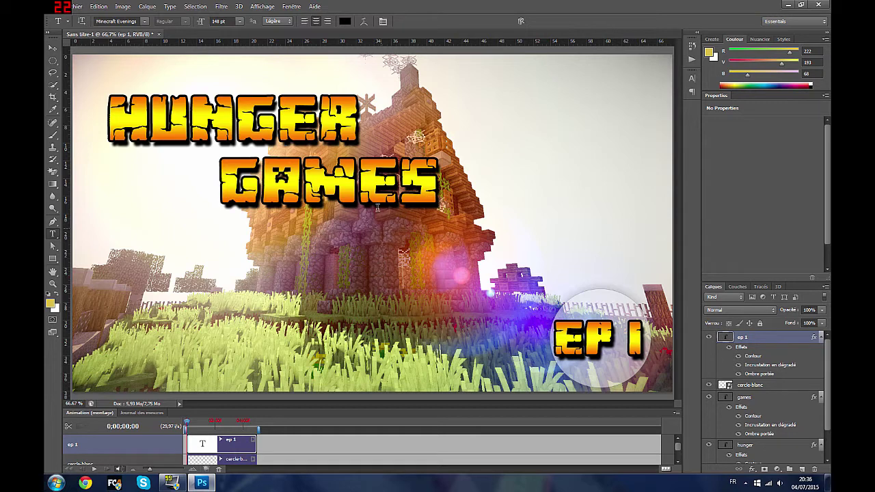
# Step: Start placing an image and open the Matériel tournage folder
pyautogui.click(77, 7)
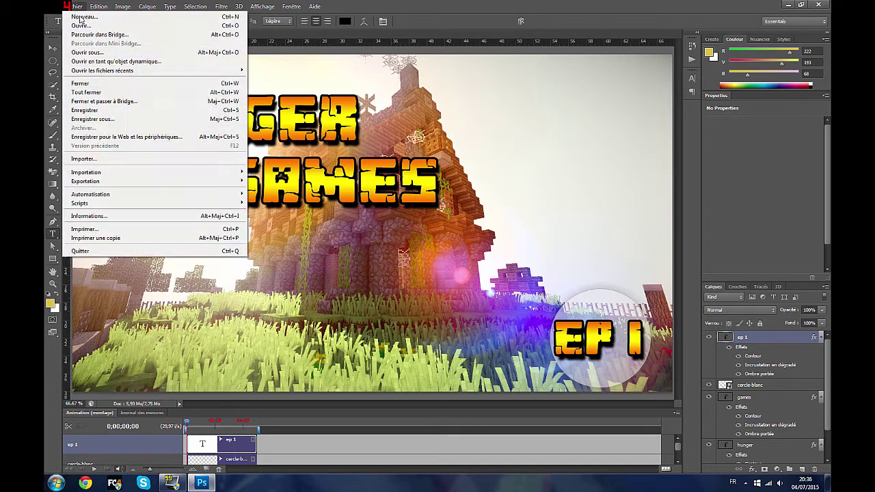
pyautogui.click(100, 160)
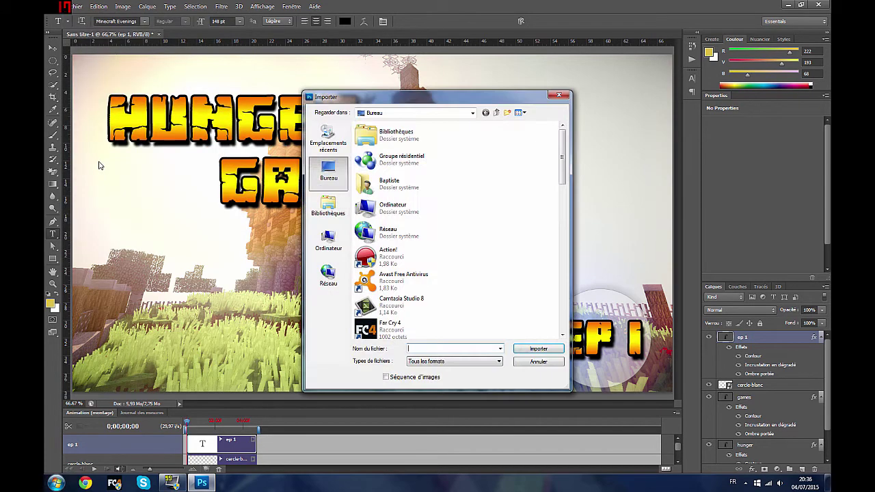
pyautogui.moveTo(562, 171)
pyautogui.mouseDown()
pyautogui.moveTo(559, 230)
pyautogui.moveTo(541, 253)
pyautogui.mouseUp()
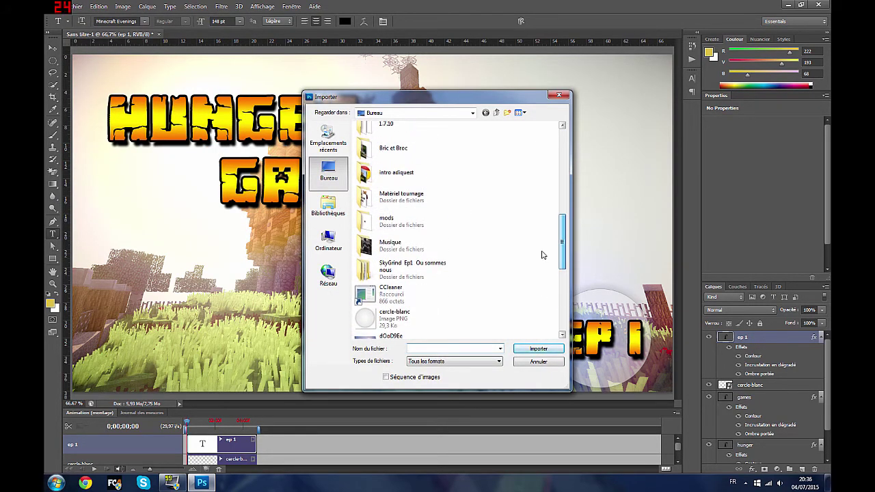
pyautogui.click(425, 204)
pyautogui.doubleClick(425, 204)
# Step: Place the ombre image from that folder onto the canvas
pyautogui.scroll(-2, 545, 228)
pyautogui.scroll(-2, 544, 228)
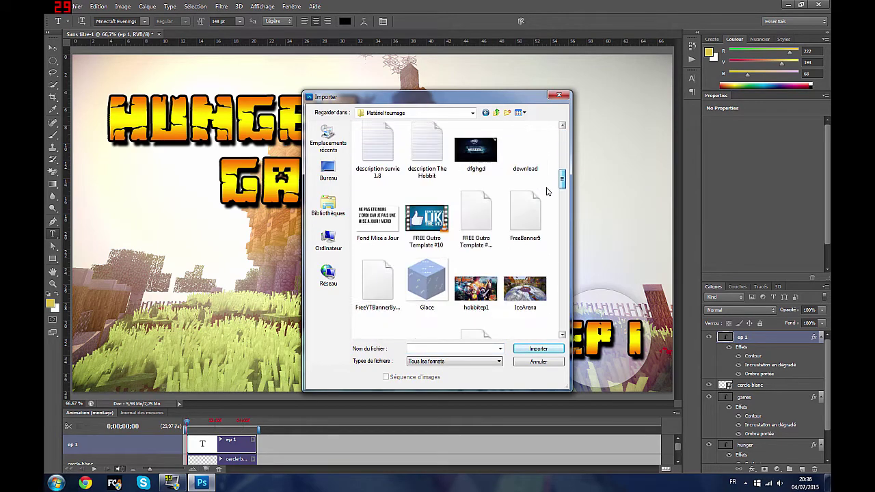
pyautogui.scroll(-2, 545, 227)
pyautogui.scroll(-2, 545, 227)
pyautogui.scroll(-2, 545, 227)
pyautogui.scroll(-2, 540, 246)
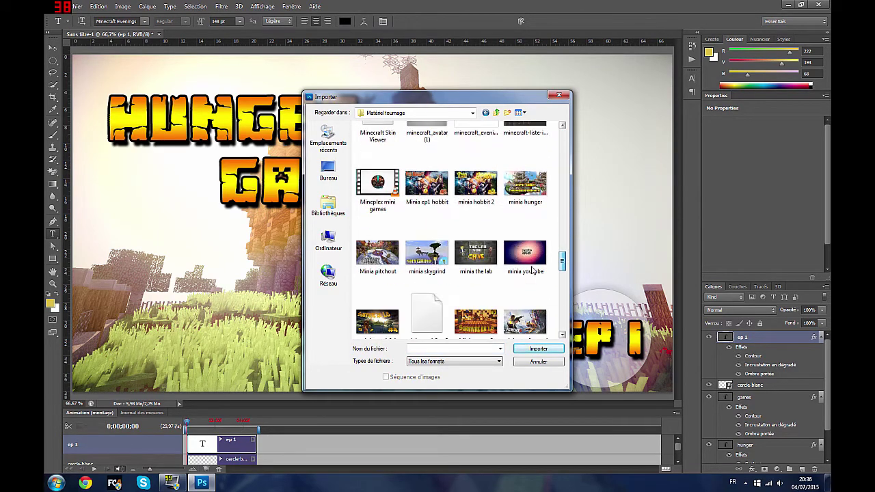
pyautogui.scroll(-2, 528, 280)
pyautogui.scroll(-3, 528, 279)
pyautogui.scroll(-3, 527, 280)
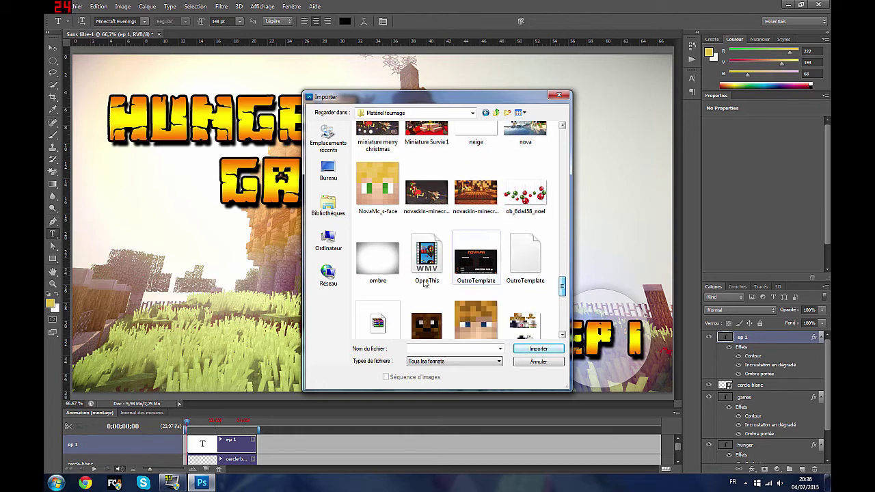
pyautogui.click(394, 275)
pyautogui.click(549, 348)
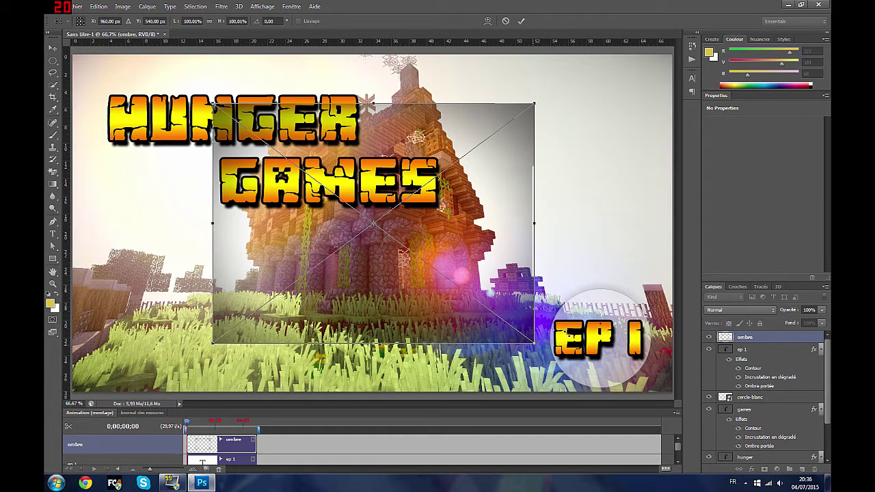
# Step: Stretch the ombre vignette to all canvas edges, commit it, and minimise Photoshop
pyautogui.moveTo(534, 104)
pyautogui.mouseDown()
pyautogui.moveTo(562, 110)
pyautogui.moveTo(581, 98)
pyautogui.mouseUp()
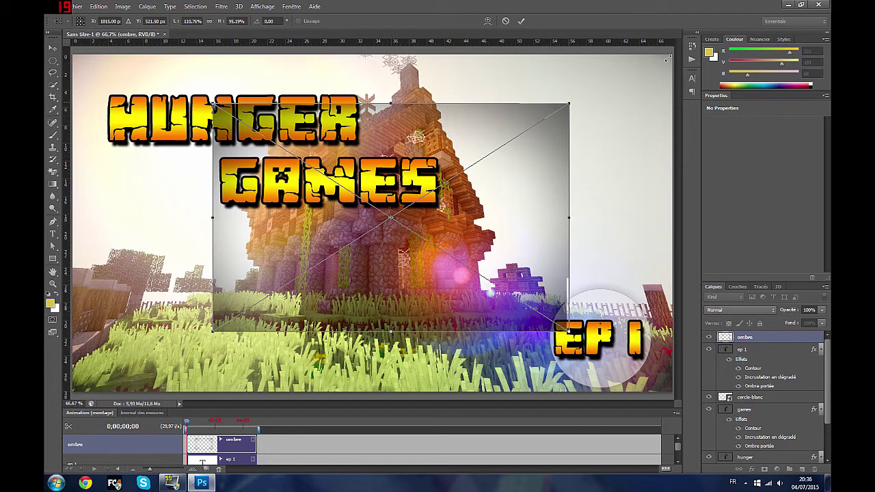
pyautogui.moveTo(666, 60); pyautogui.dragTo(666, 59)
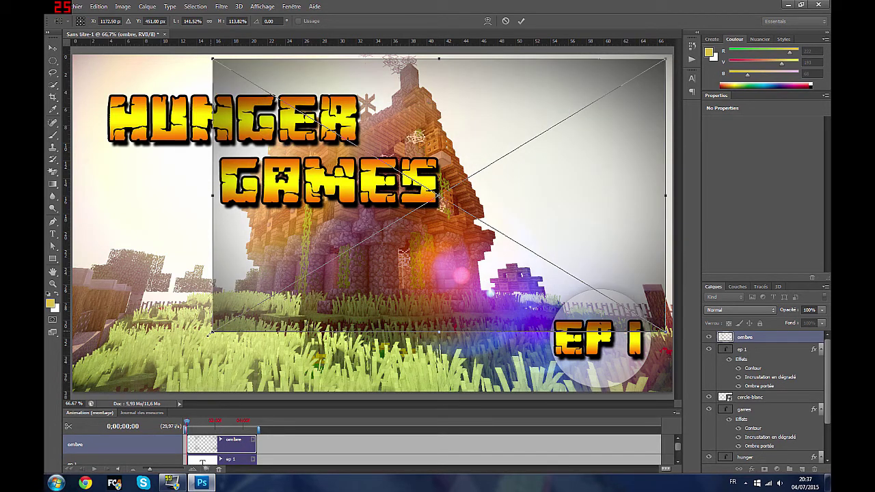
pyautogui.moveTo(213, 331); pyautogui.dragTo(72, 391)
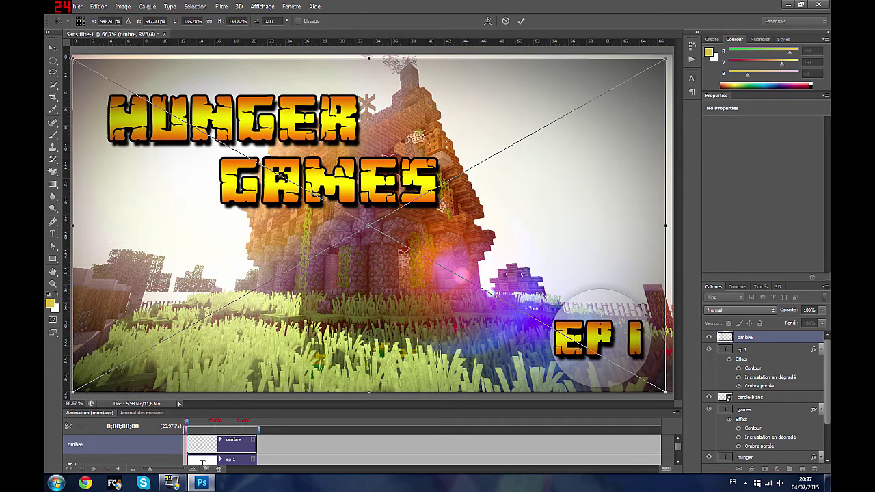
pyautogui.moveTo(71, 59); pyautogui.dragTo(72, 54)
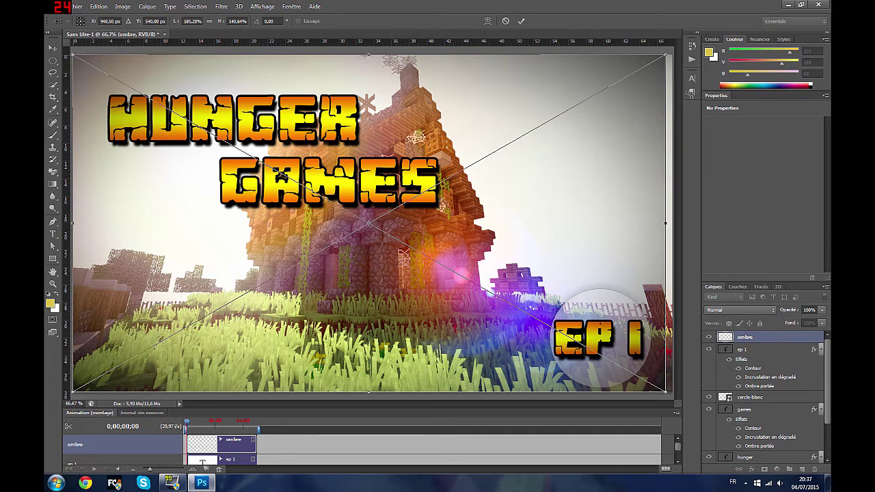
pyautogui.moveTo(666, 223)
pyautogui.mouseDown()
pyautogui.moveTo(677, 224)
pyautogui.moveTo(678, 213)
pyautogui.mouseUp()
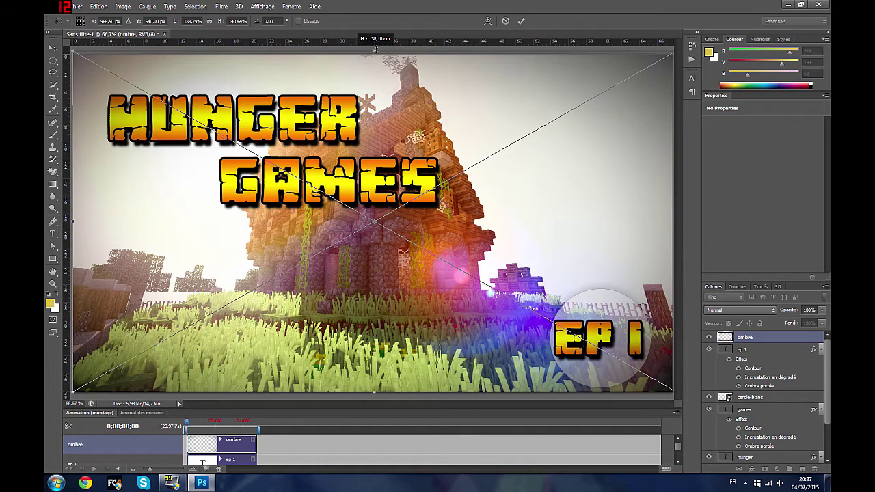
pyautogui.moveTo(376, 48); pyautogui.dragTo(377, 46)
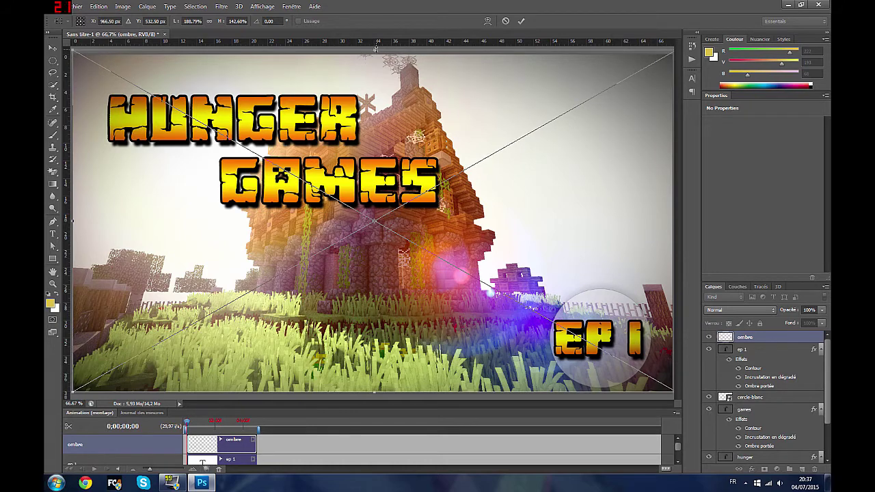
pyautogui.click(521, 21)
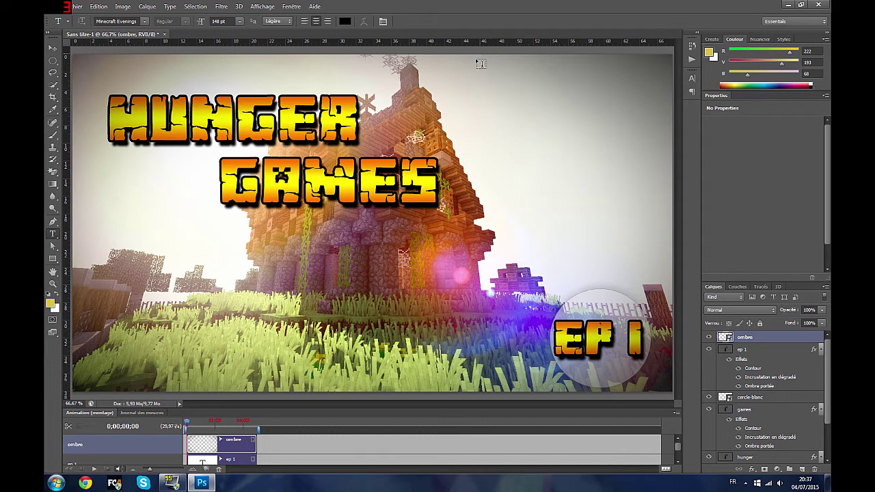
pyautogui.click(77, 6)
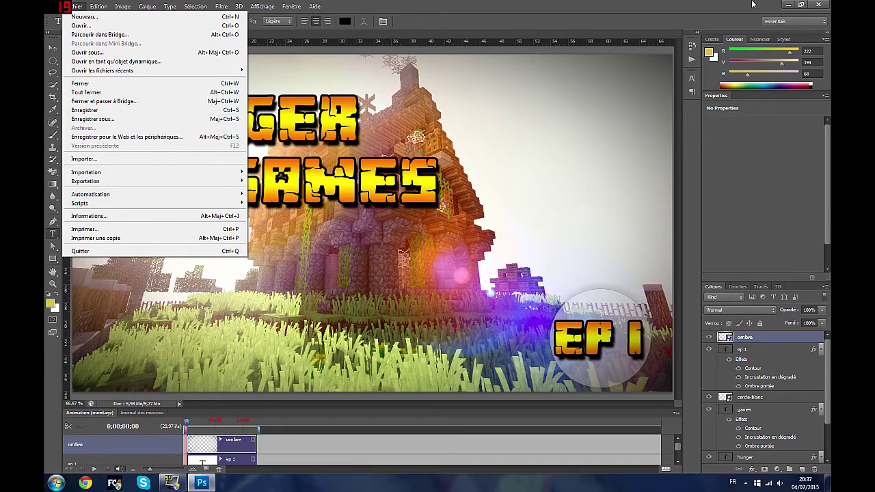
pyautogui.click(788, 4)
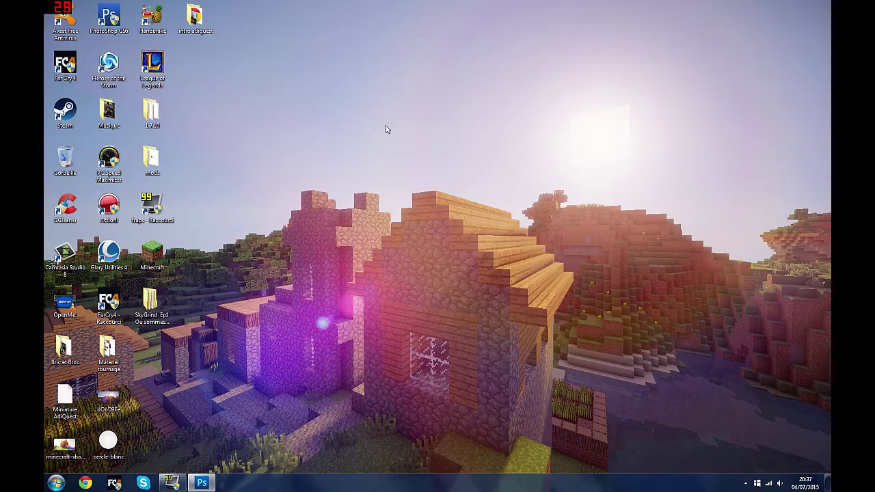
# Step: Open the desktop Matériel tournage folder and run Minecraft Skin Viewer, accepting the security warning
pyautogui.doubleClick(110, 352)
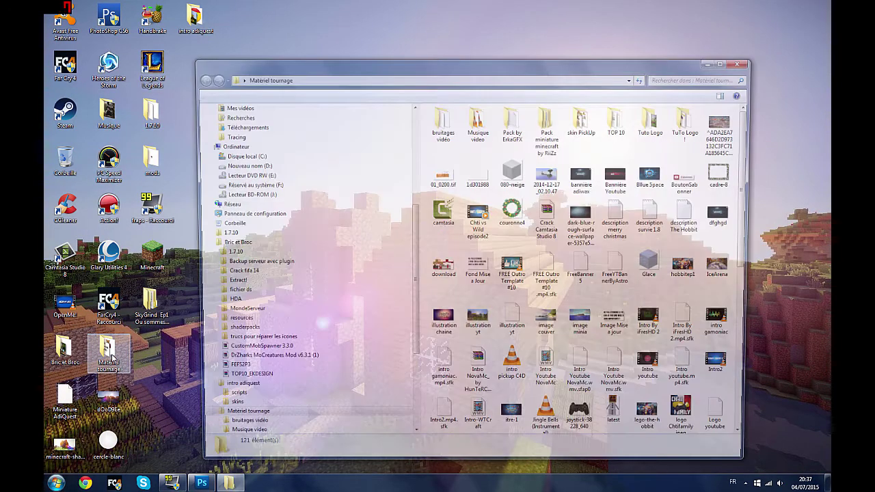
pyautogui.scroll(-2, 553, 255)
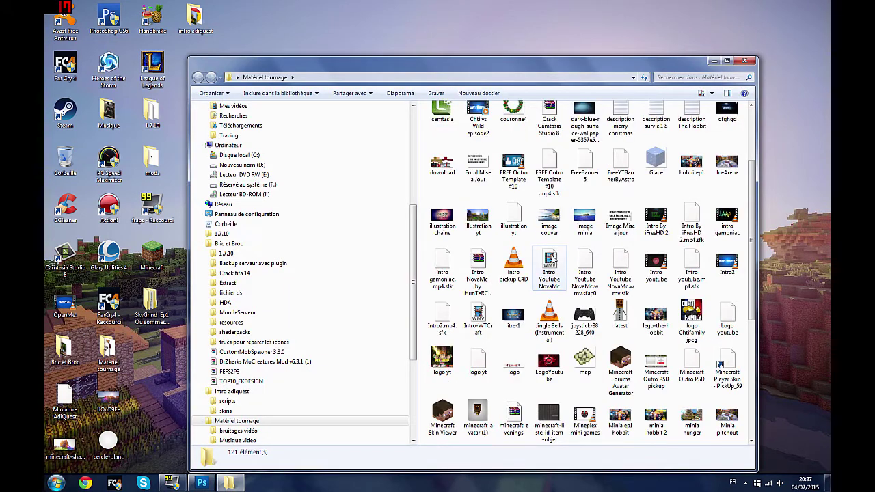
pyautogui.doubleClick(445, 414)
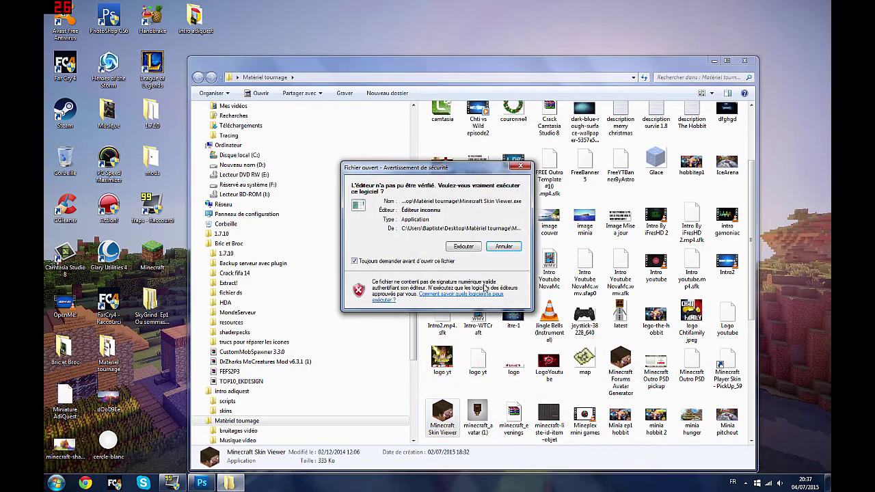
pyautogui.click(464, 247)
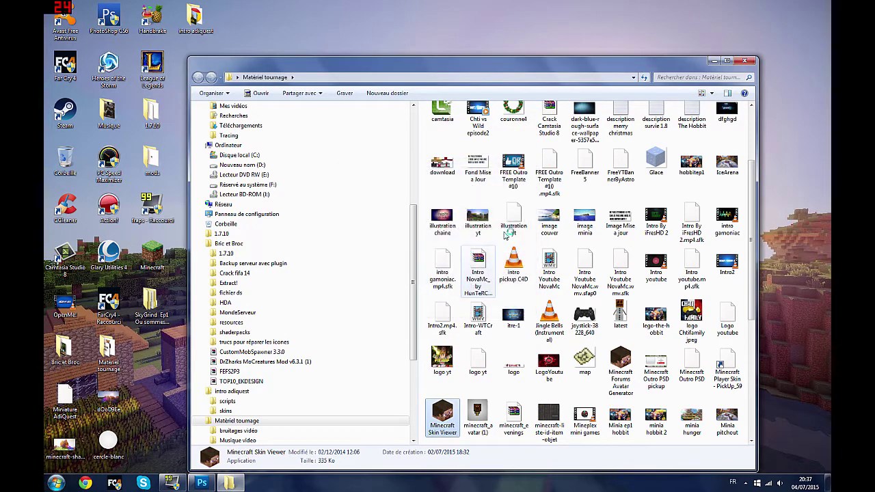
# Step: Close the folder window and load the player's skin by entering their username
pyautogui.click(749, 62)
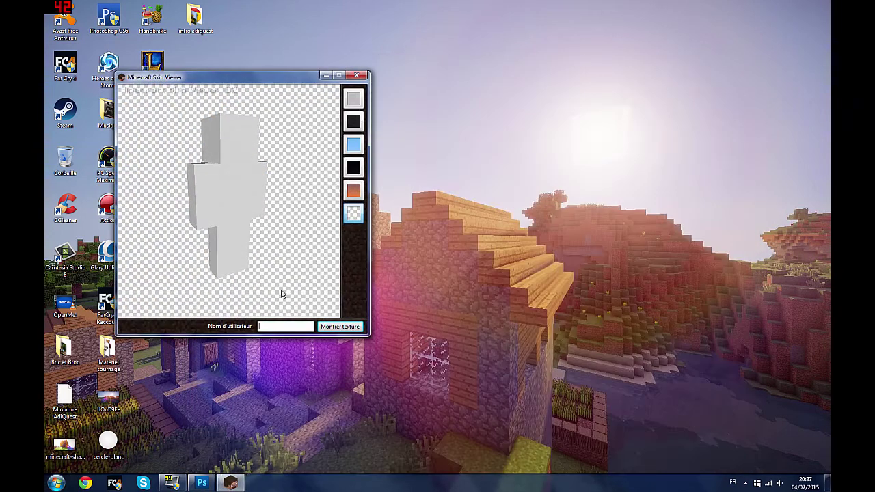
pyautogui.write('AdiWax')
pyautogui.hotkey('ctrl', 'a')
pyautogui.press('Return')
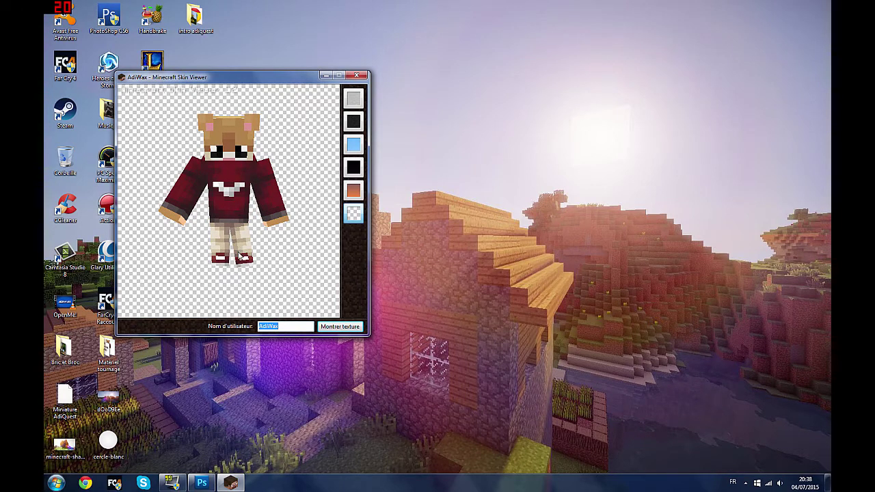
# Step: Save the skin render to the desktop as 'skin', close the viewer, return to Photoshop
pyautogui.rightClick(280, 242)
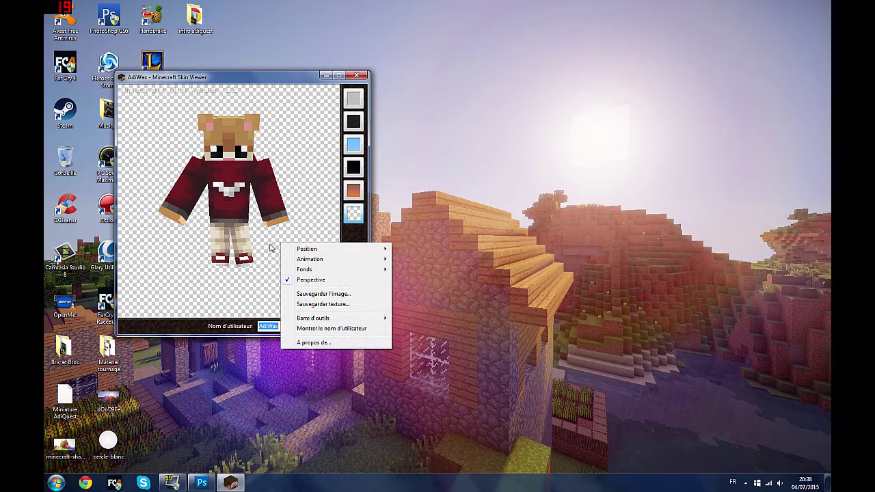
pyautogui.click(321, 304)
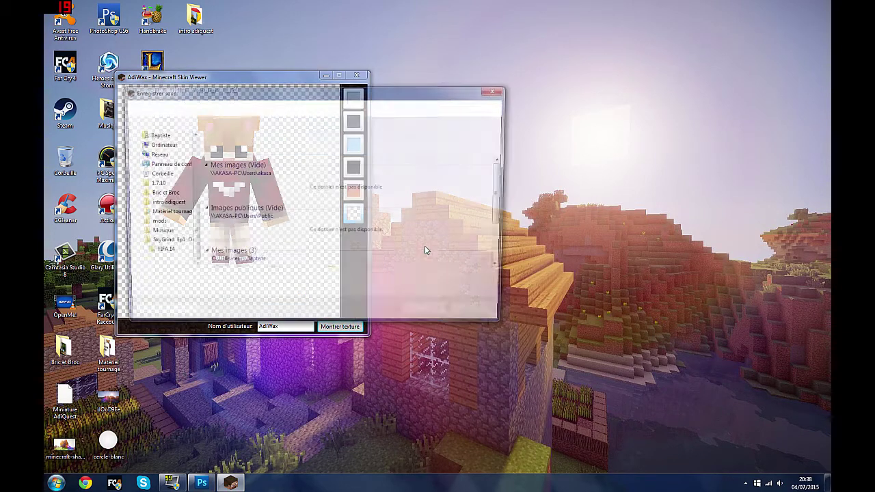
pyautogui.click(149, 159)
pyautogui.click(224, 281)
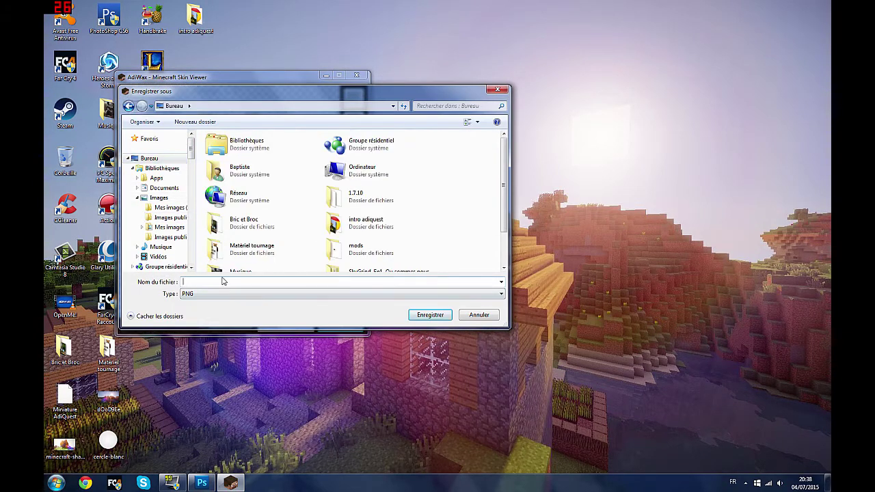
pyautogui.write('skin')
pyautogui.click(430, 316)
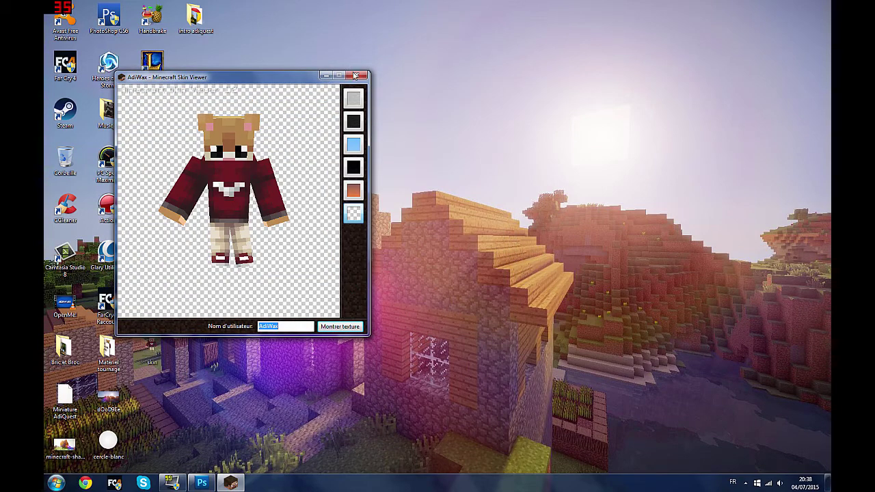
pyautogui.click(355, 75)
pyautogui.click(202, 483)
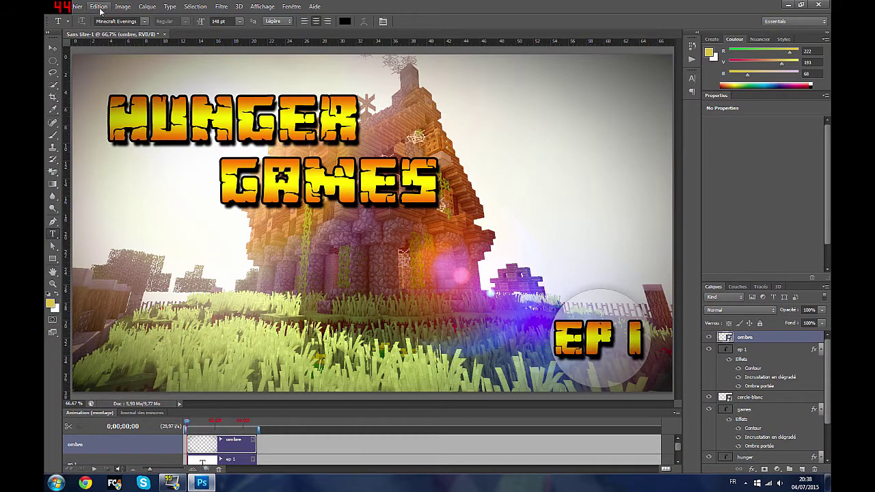
# Step: Import the 'skin' image from the desktop into the thumbnail
pyautogui.click(71, 6)
pyautogui.click(96, 160)
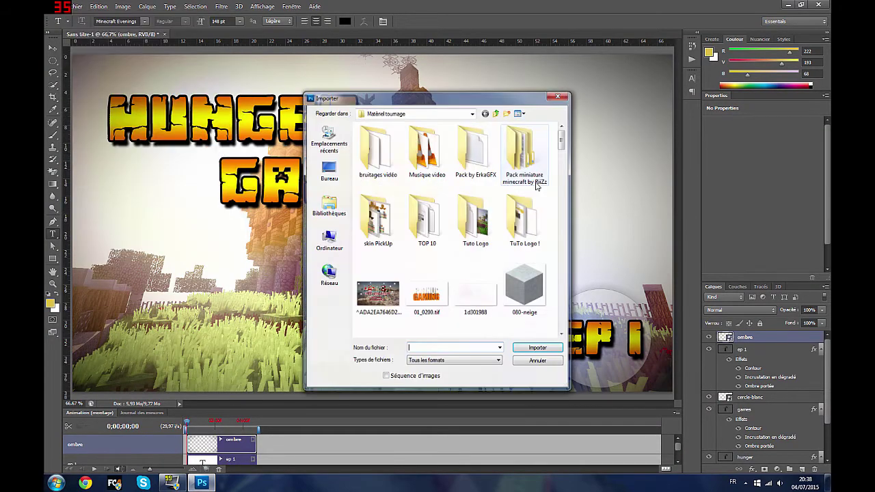
pyautogui.moveTo(562, 144); pyautogui.dragTo(563, 304)
pyautogui.click(329, 171)
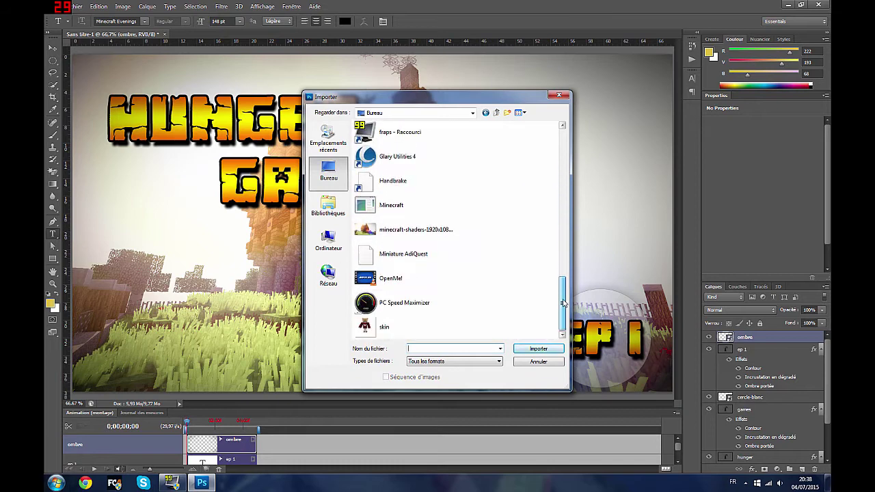
pyautogui.click(384, 326)
pyautogui.click(537, 350)
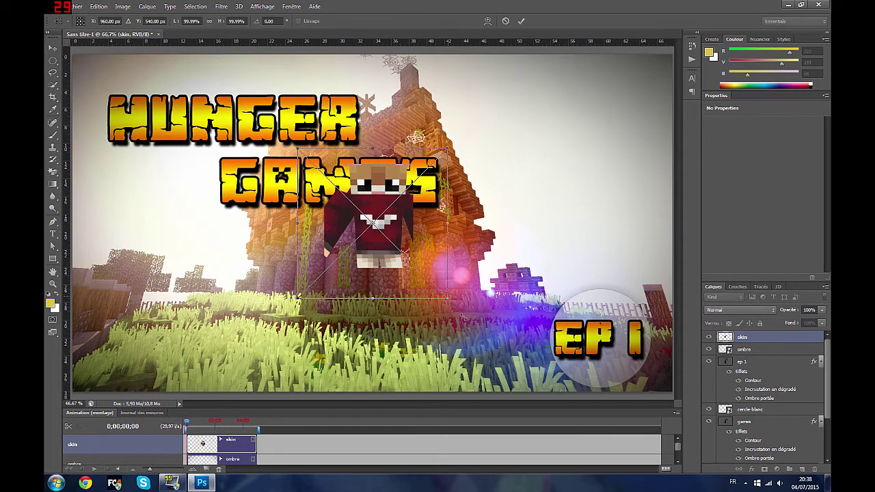
# Step: Enlarge the skin and position it bottom-centre beneath the GAMES title, reaching the bottom edge
pyautogui.moveTo(448, 298); pyautogui.dragTo(546, 398)
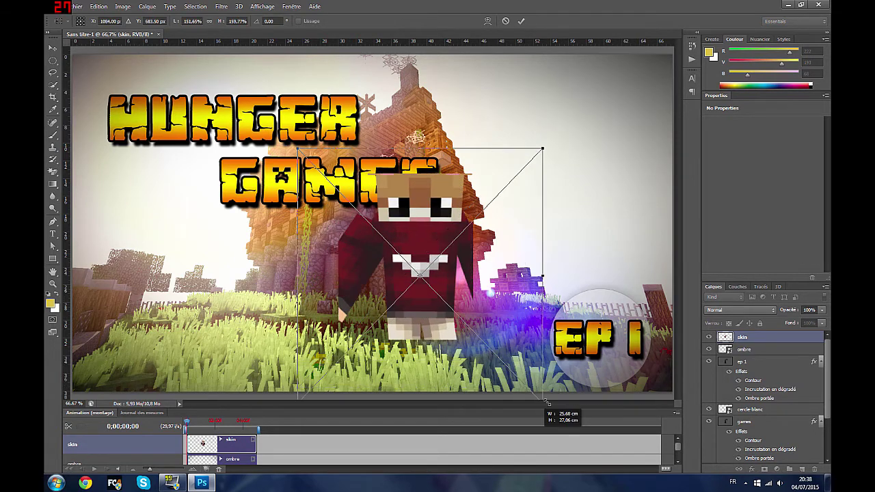
pyautogui.moveTo(455, 266); pyautogui.dragTo(408, 314)
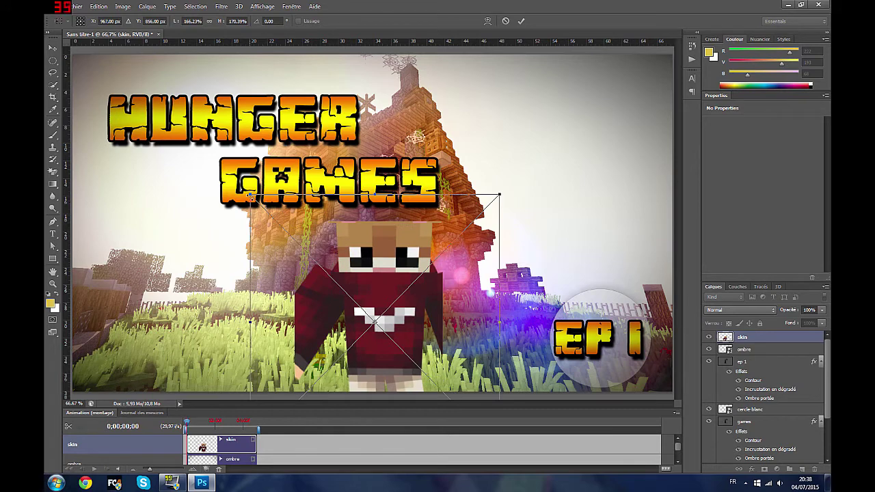
pyautogui.moveTo(250, 194); pyautogui.dragTo(234, 174)
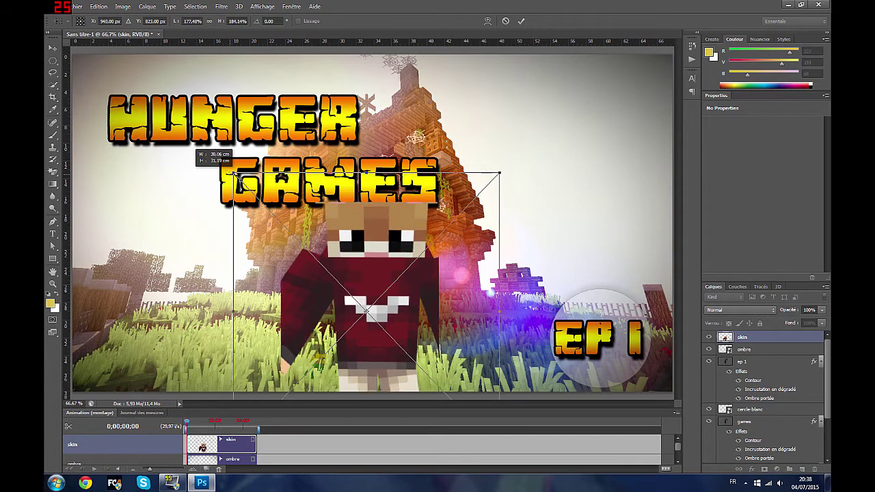
pyautogui.moveTo(391, 233); pyautogui.dragTo(382, 255)
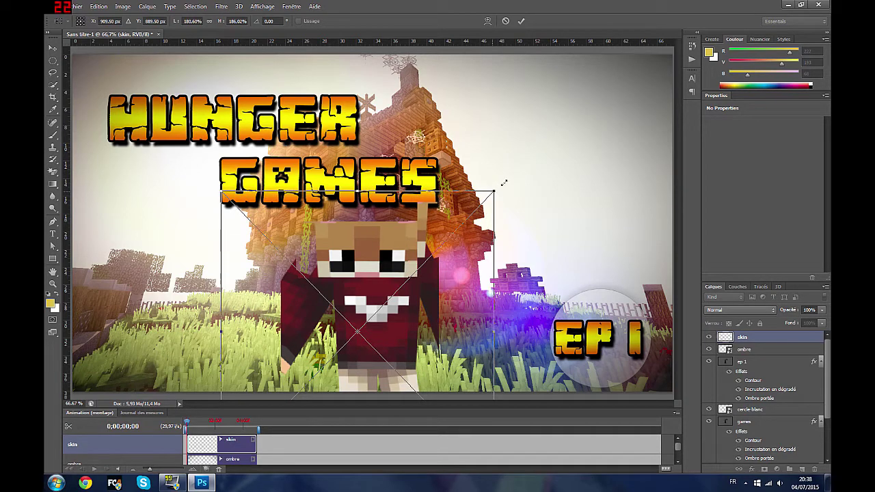
pyautogui.moveTo(500, 186)
pyautogui.mouseDown()
pyautogui.moveTo(523, 165)
pyautogui.moveTo(510, 181)
pyautogui.mouseUp()
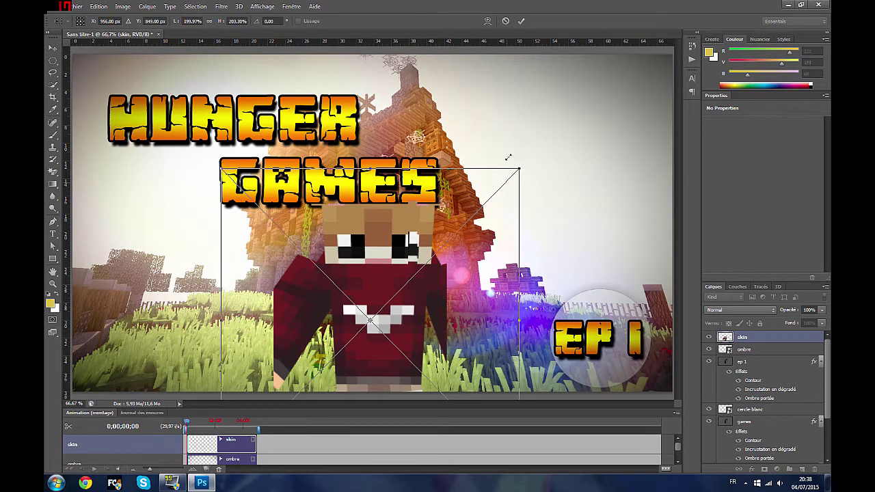
pyautogui.click(522, 21)
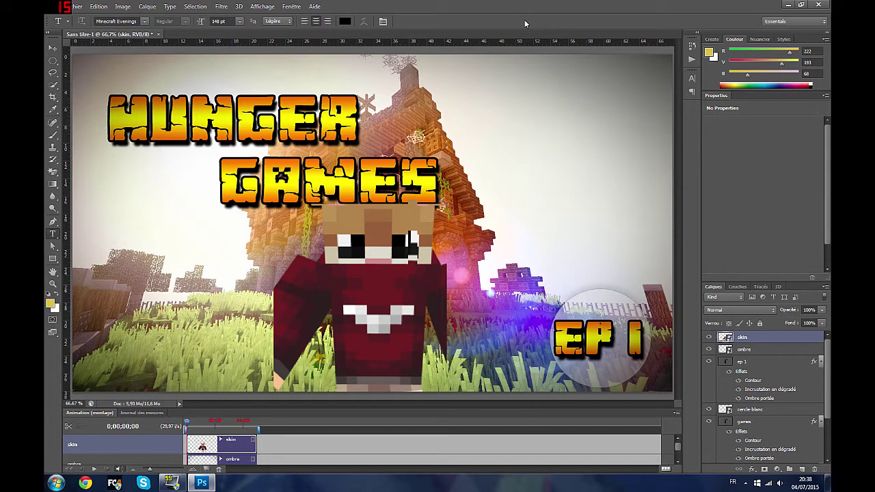
pyautogui.hotkey('ctrl', 'z')
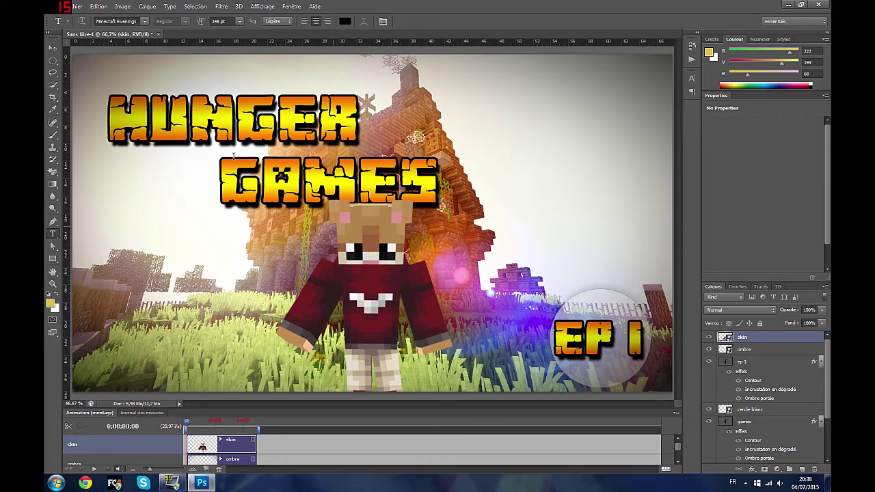
pyautogui.click(53, 48)
pyautogui.moveTo(378, 299)
pyautogui.mouseDown()
pyautogui.moveTo(380, 321)
pyautogui.moveTo(338, 324)
pyautogui.mouseUp()
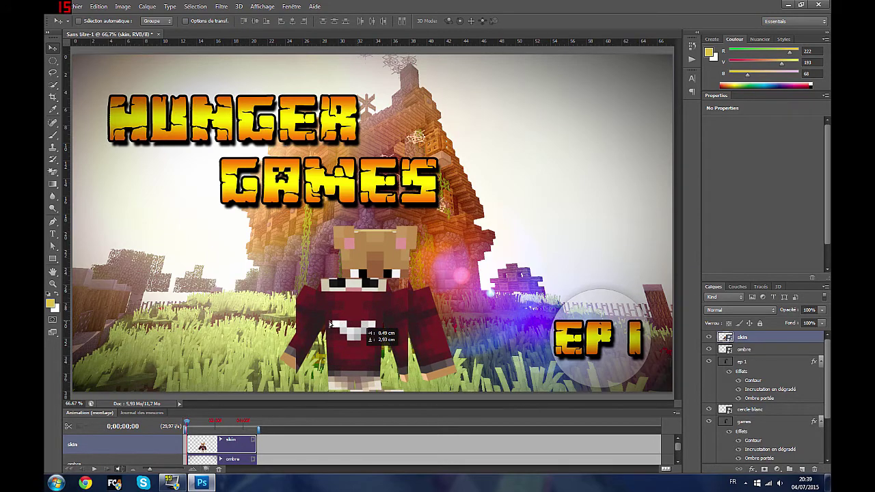
pyautogui.moveTo(329, 324); pyautogui.dragTo(279, 321)
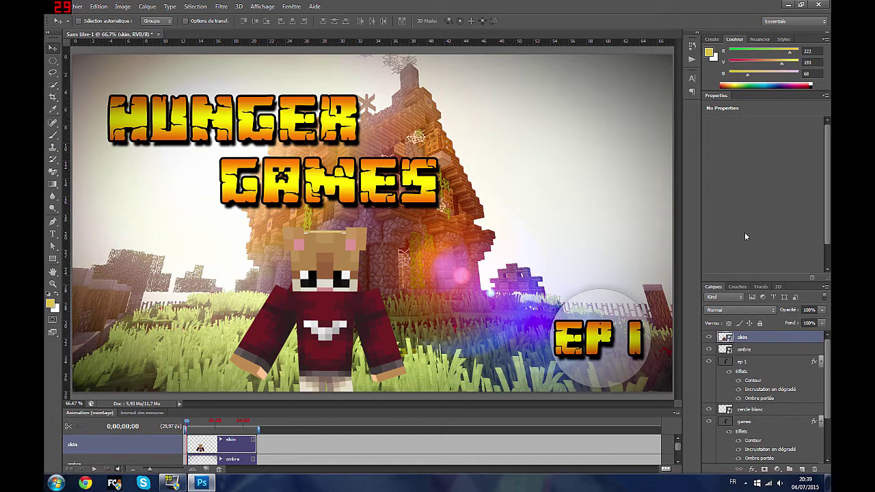
# Step: Give the skin layer a black drop shadow: 100% opacity, distance 20, spread 20, size 10
pyautogui.press('h')
pyautogui.doubleClick(782, 342)
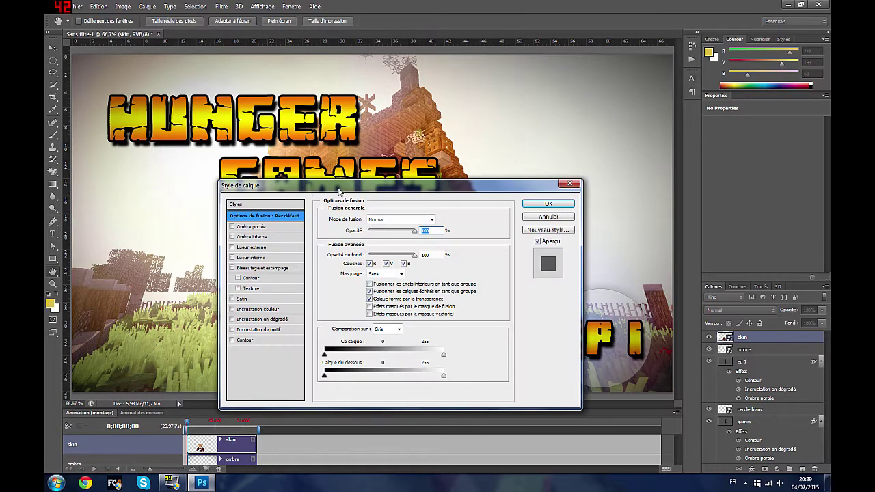
pyautogui.moveTo(340, 185); pyautogui.dragTo(583, 55)
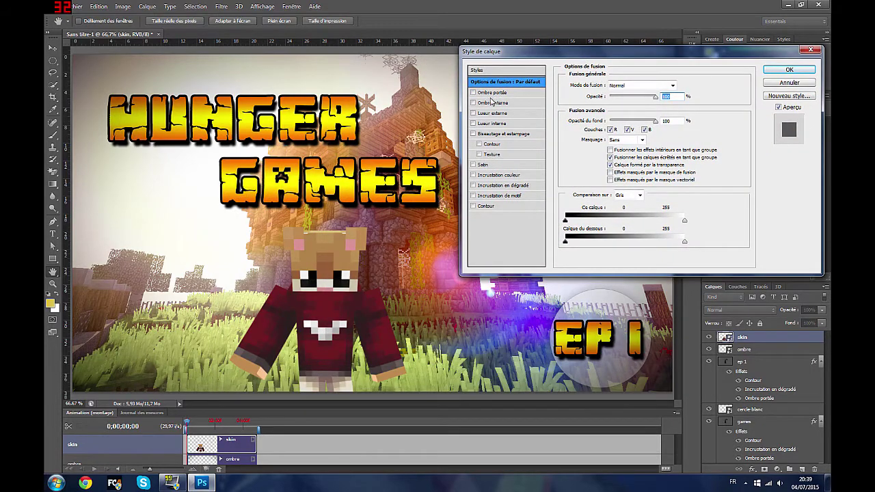
pyautogui.click(510, 93)
pyautogui.moveTo(641, 96); pyautogui.dragTo(653, 96)
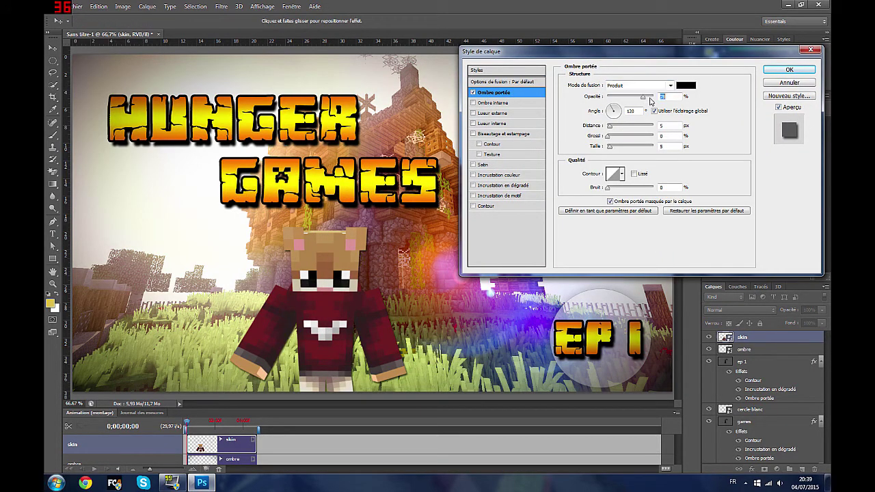
pyautogui.click(662, 126)
pyautogui.write('20')
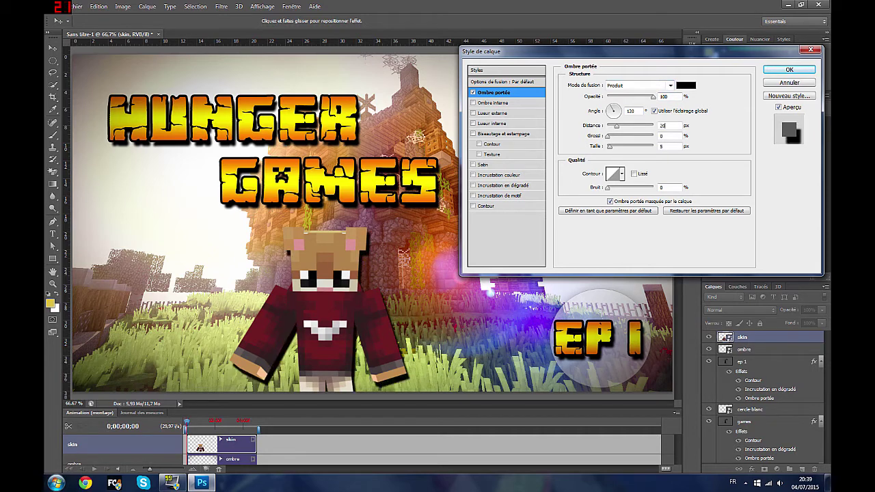
pyautogui.press('Tab')
pyautogui.write('20')
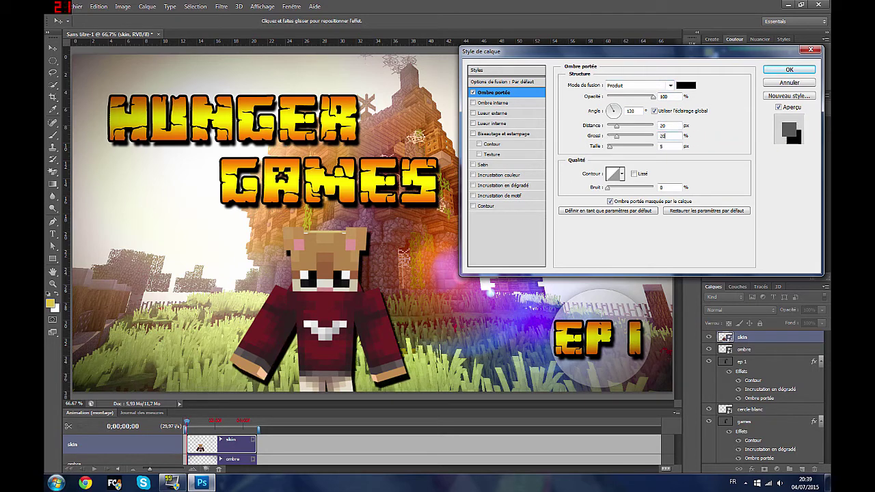
pyautogui.press('Tab')
pyautogui.write('10')
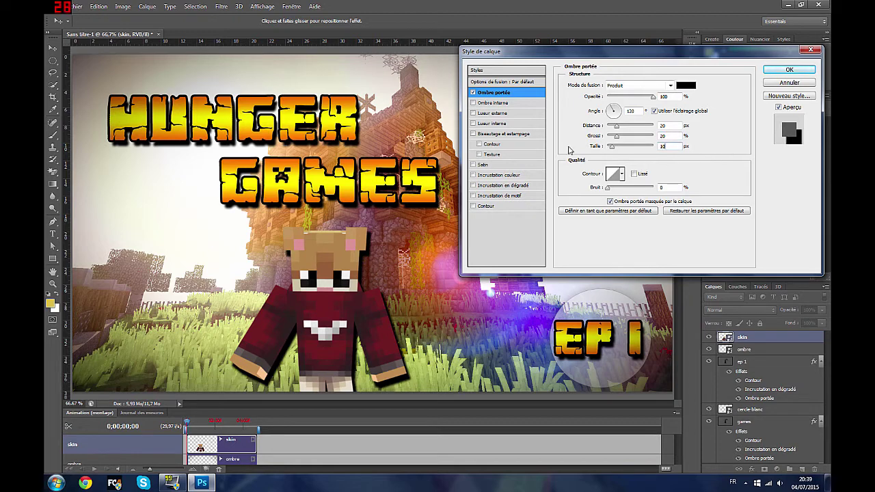
# Step: Add a 7 px black outline to the skin and apply the layer style
pyautogui.click(486, 207)
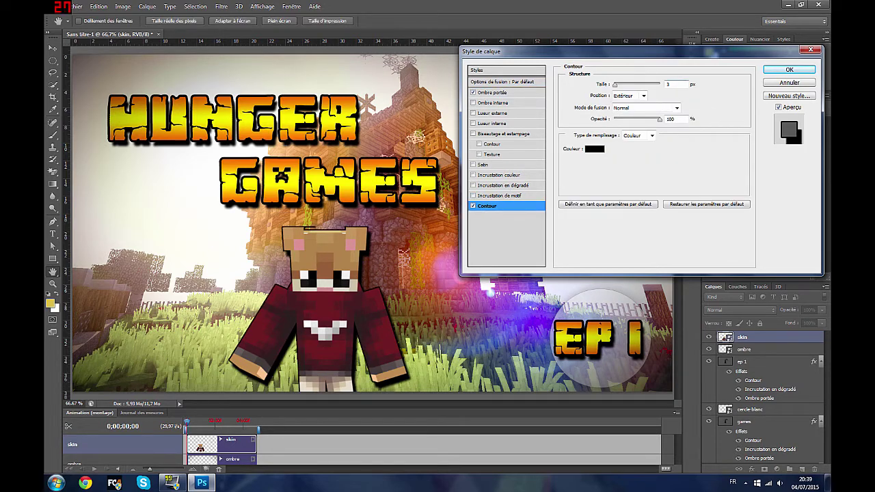
pyautogui.doubleClick(668, 84)
pyautogui.write('7')
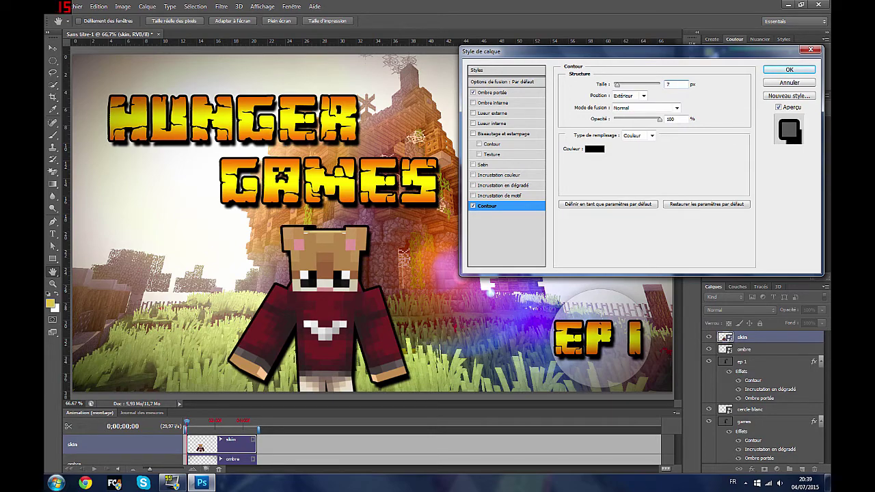
pyautogui.moveTo(632, 52); pyautogui.dragTo(506, 432)
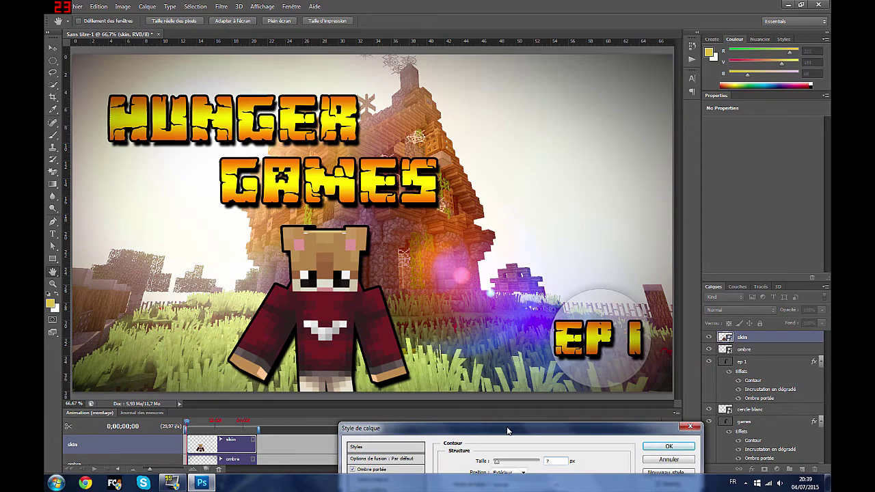
pyautogui.moveTo(506, 432); pyautogui.dragTo(621, 124)
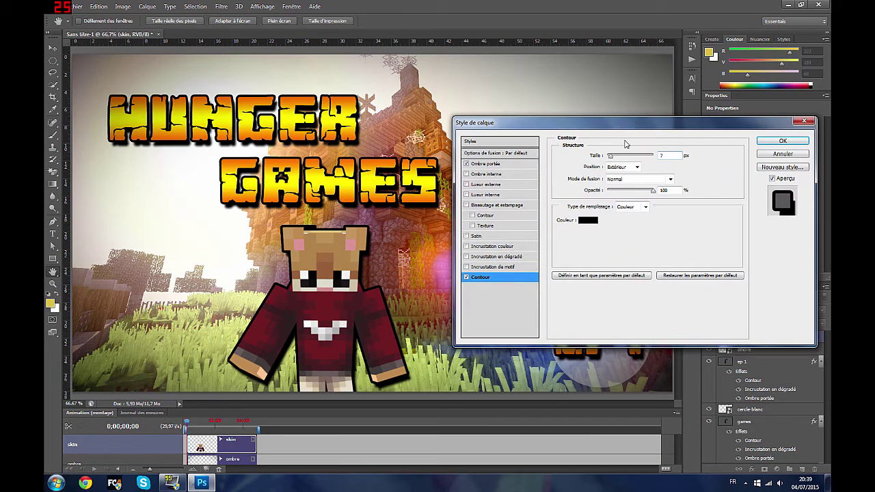
pyautogui.click(777, 143)
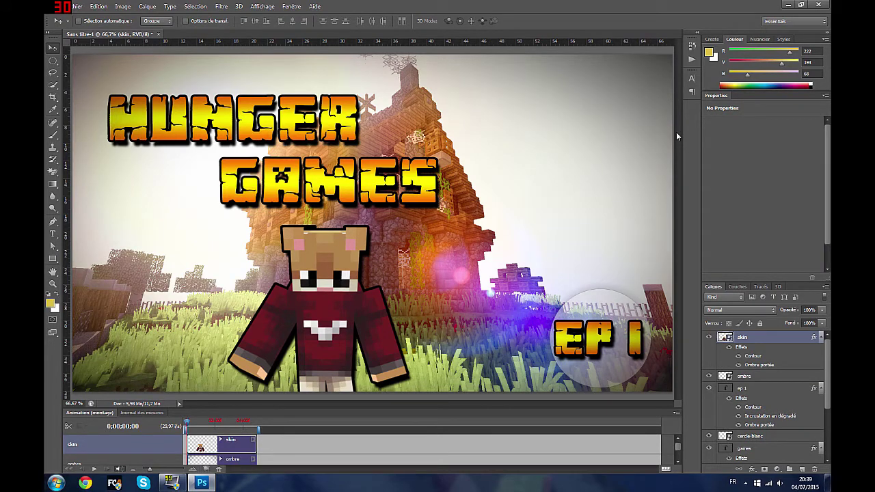
# Step: Save the thumbnail to the desktop as JPEG 'minia' at quality 12, then quit without saving the PSD
pyautogui.click(77, 7)
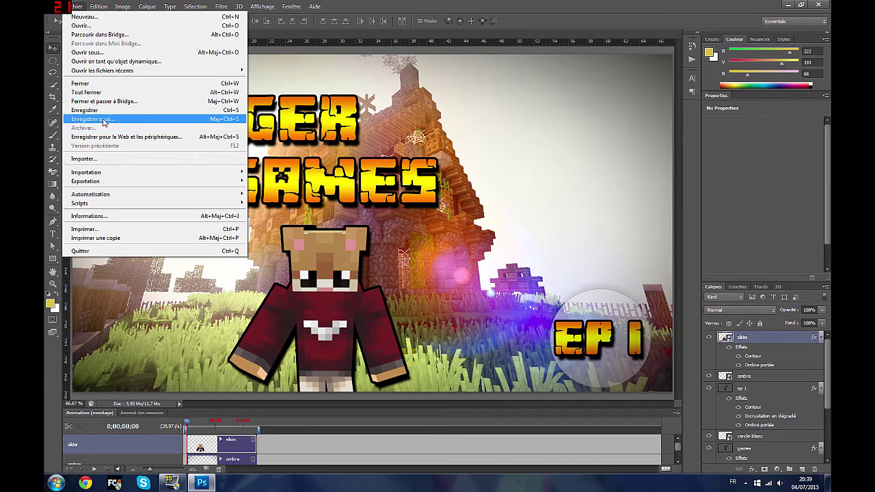
pyautogui.click(96, 119)
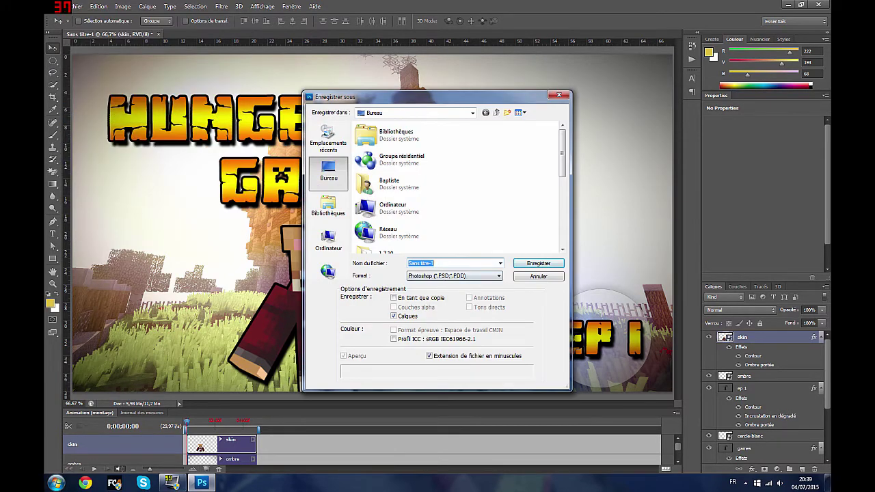
pyautogui.press('BackSpace')
pyautogui.write('minia')
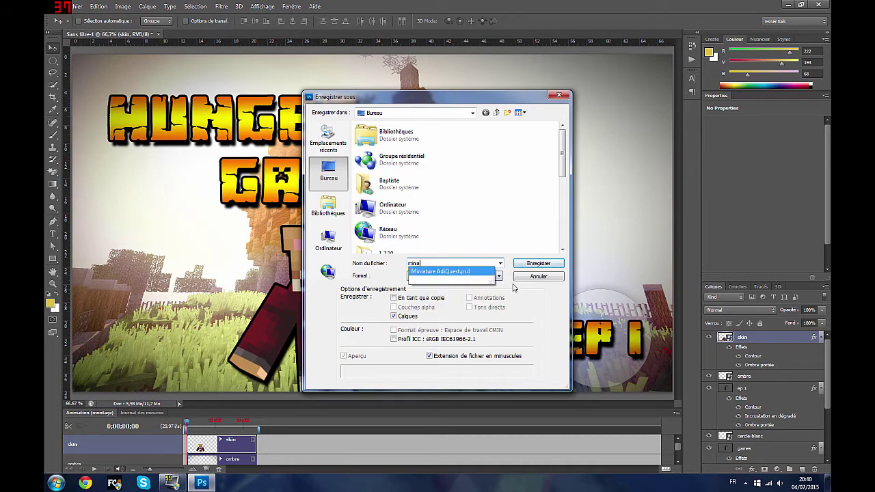
pyautogui.click(479, 275)
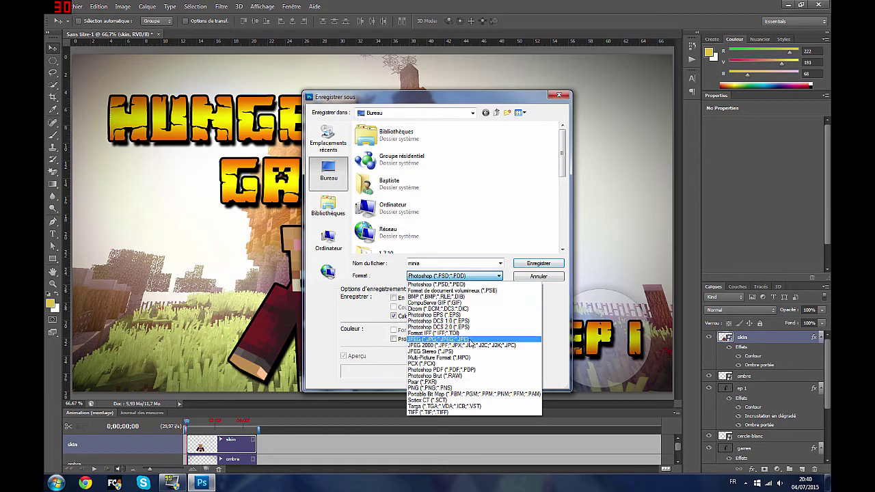
pyautogui.click(470, 339)
pyautogui.click(537, 264)
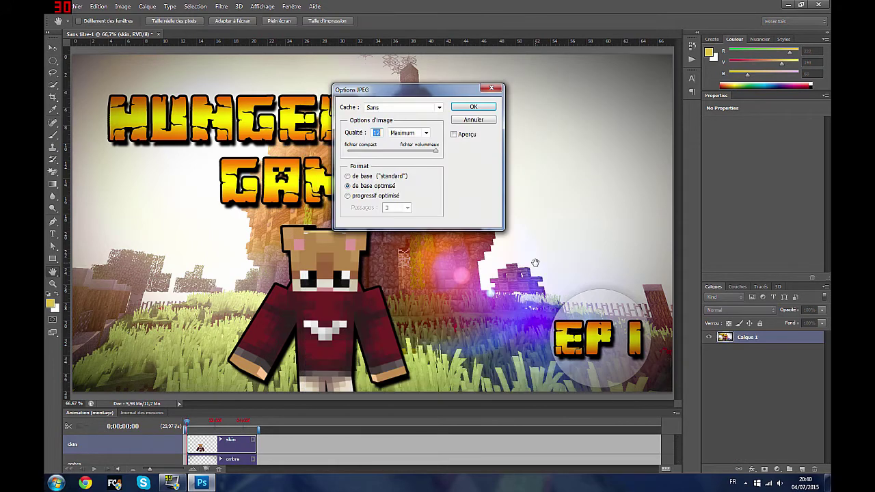
pyautogui.click(461, 111)
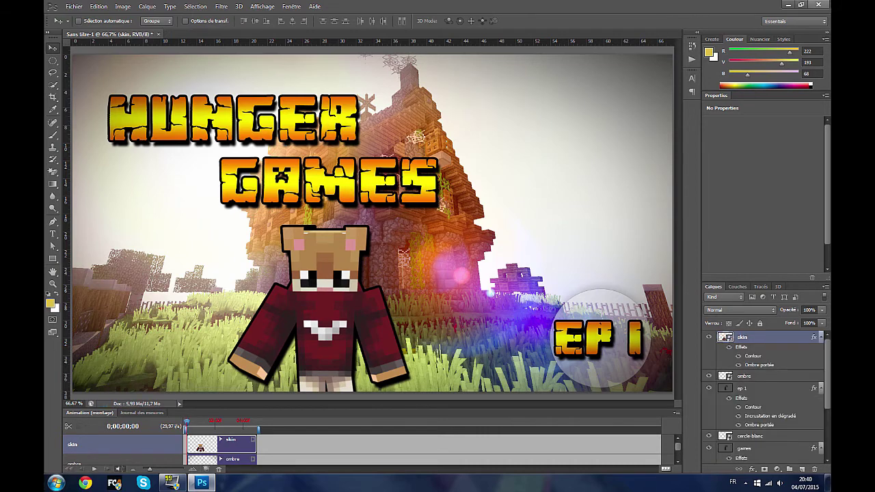
pyautogui.click(819, 5)
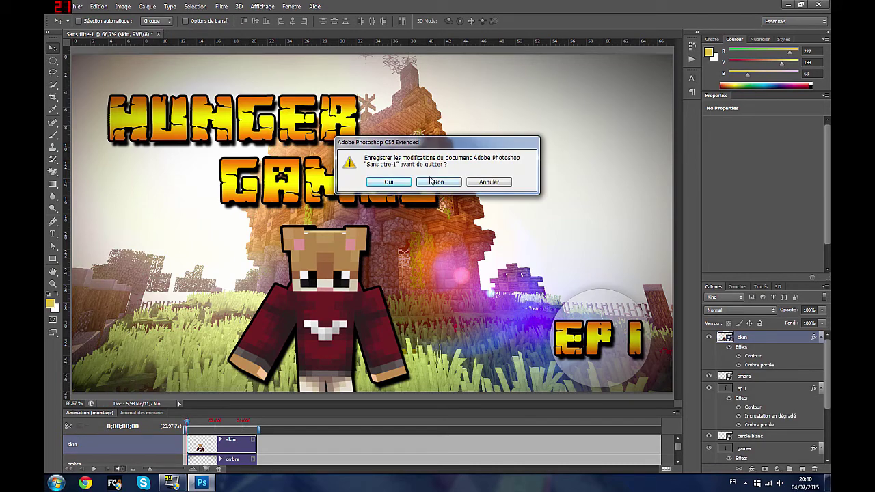
pyautogui.click(438, 182)
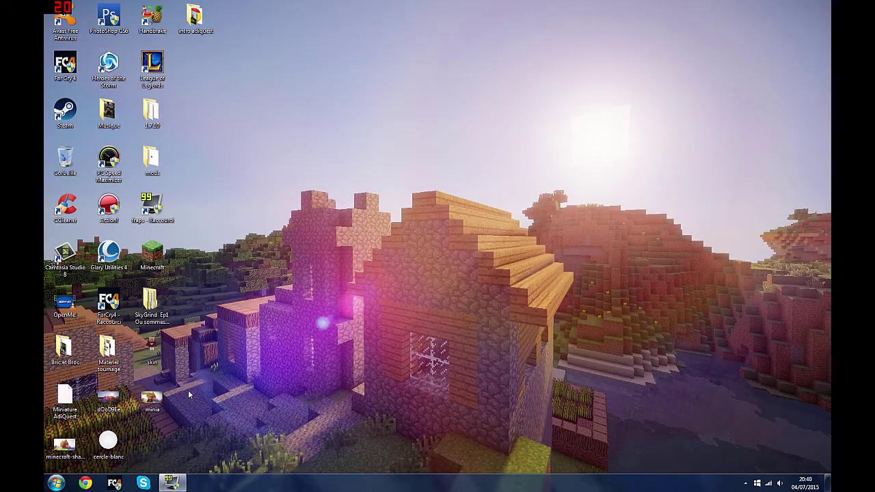
# Step: Open the desktop 'minia' image in Windows Photo Viewer to check the finished thumbnail
pyautogui.doubleClick(163, 393)
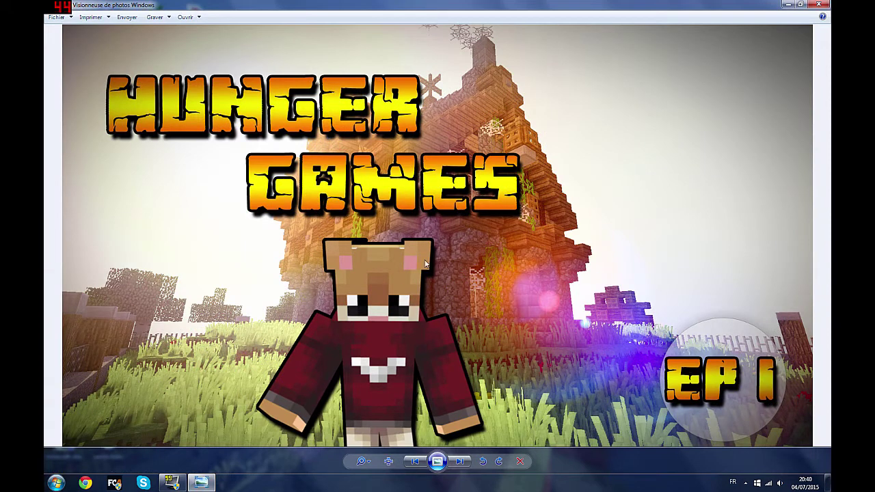